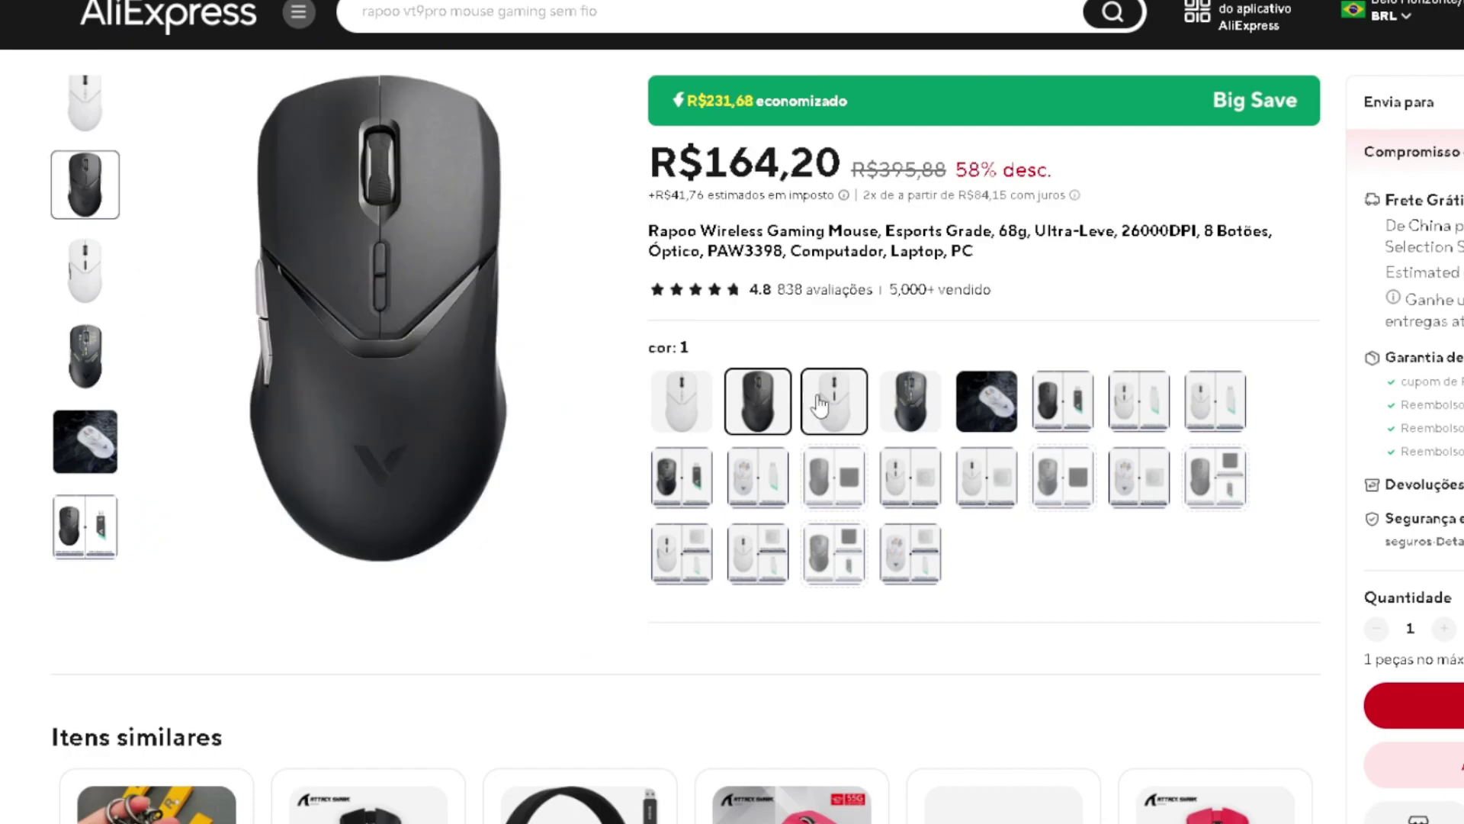
Preview the Rapoo gaming mouse's colour variants and the bundles that include a 4K receiver.
{"action": "left_click", "coordinate": [987, 400]}
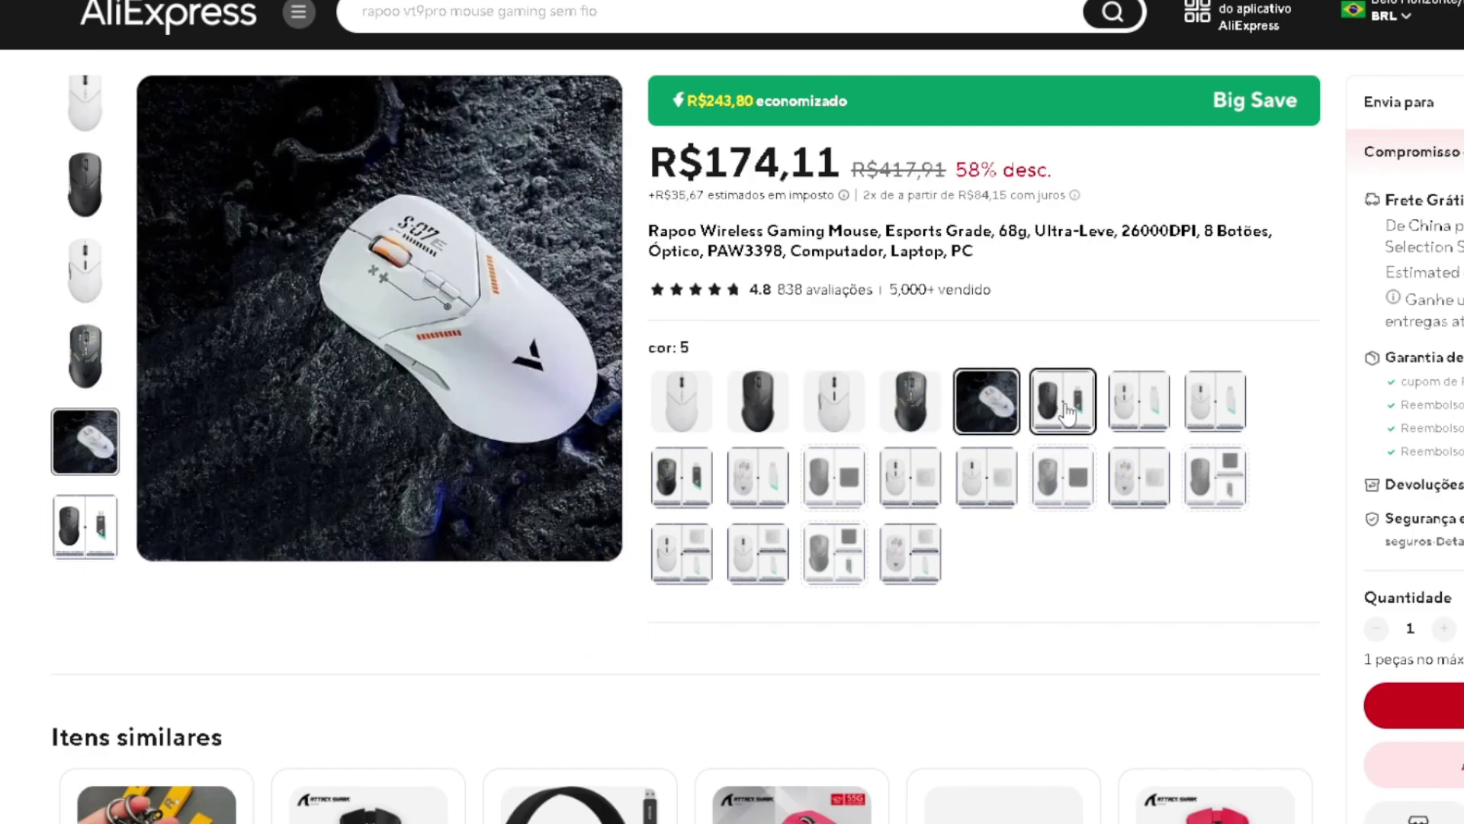
{"action": "left_click", "coordinate": [682, 476]}
{"action": "left_click", "coordinate": [820, 418]}
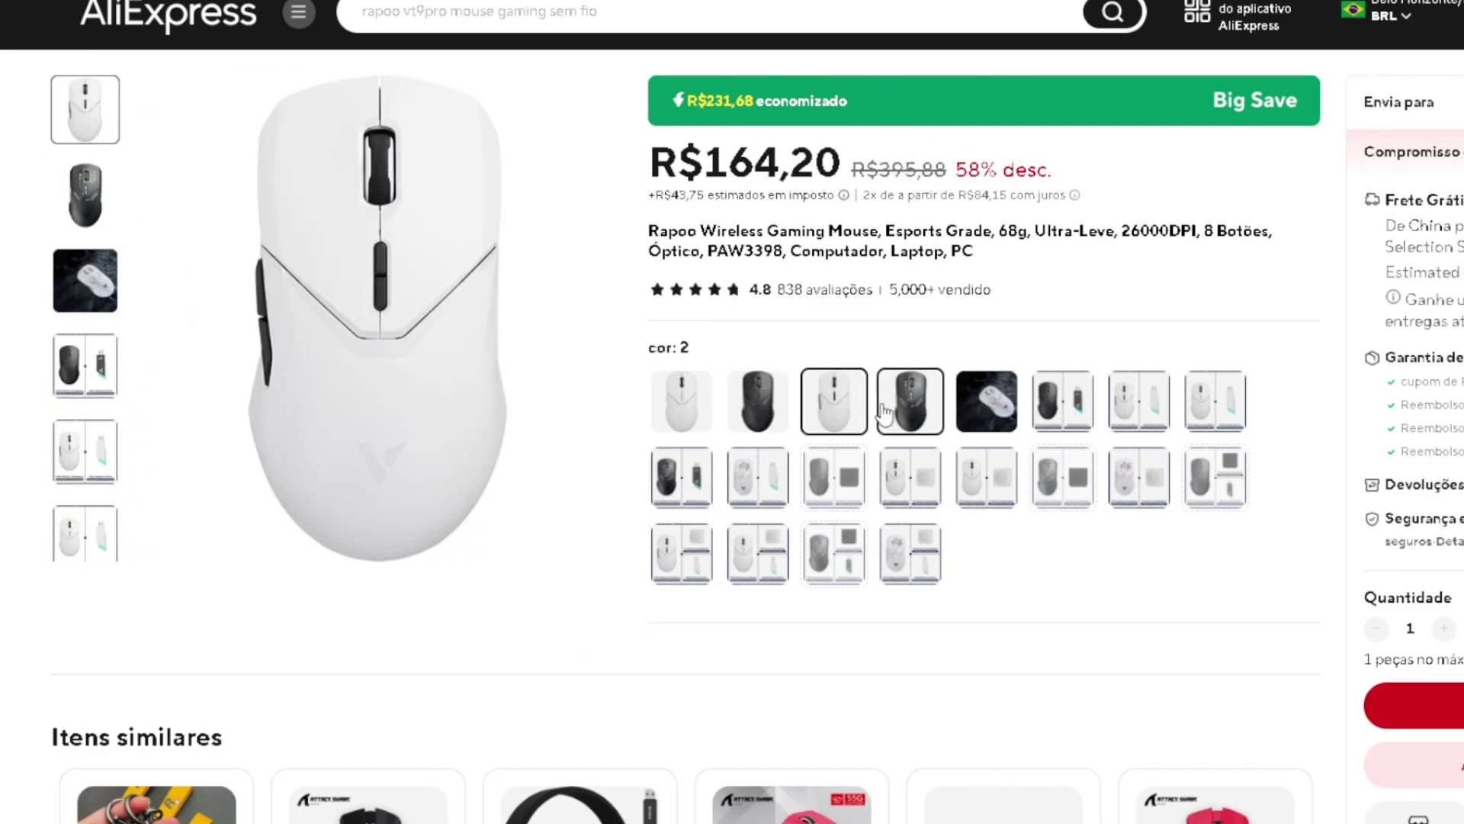
{"action": "left_click", "coordinate": [1064, 400]}
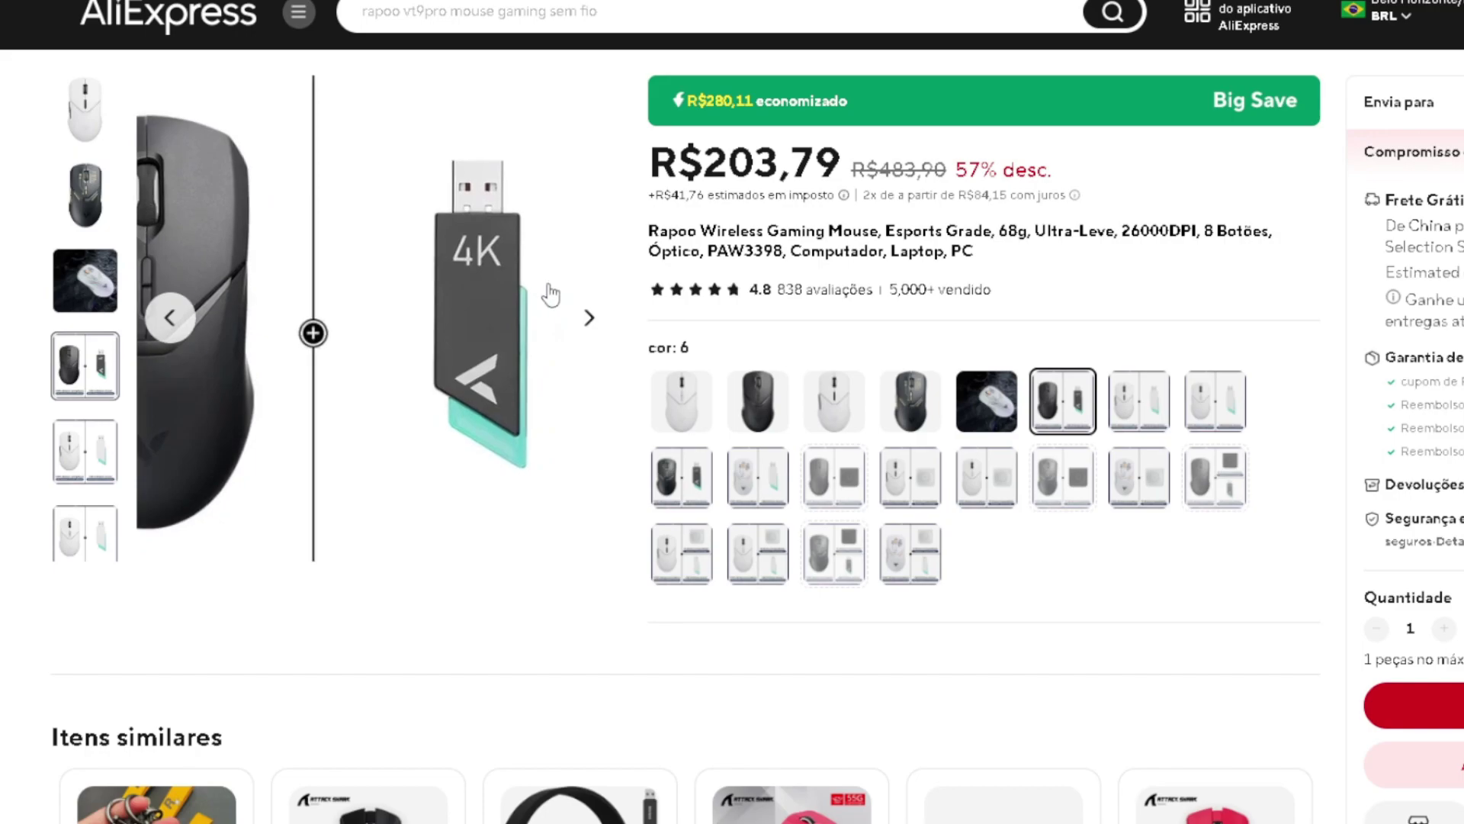
{"action": "left_click", "coordinate": [1139, 400]}
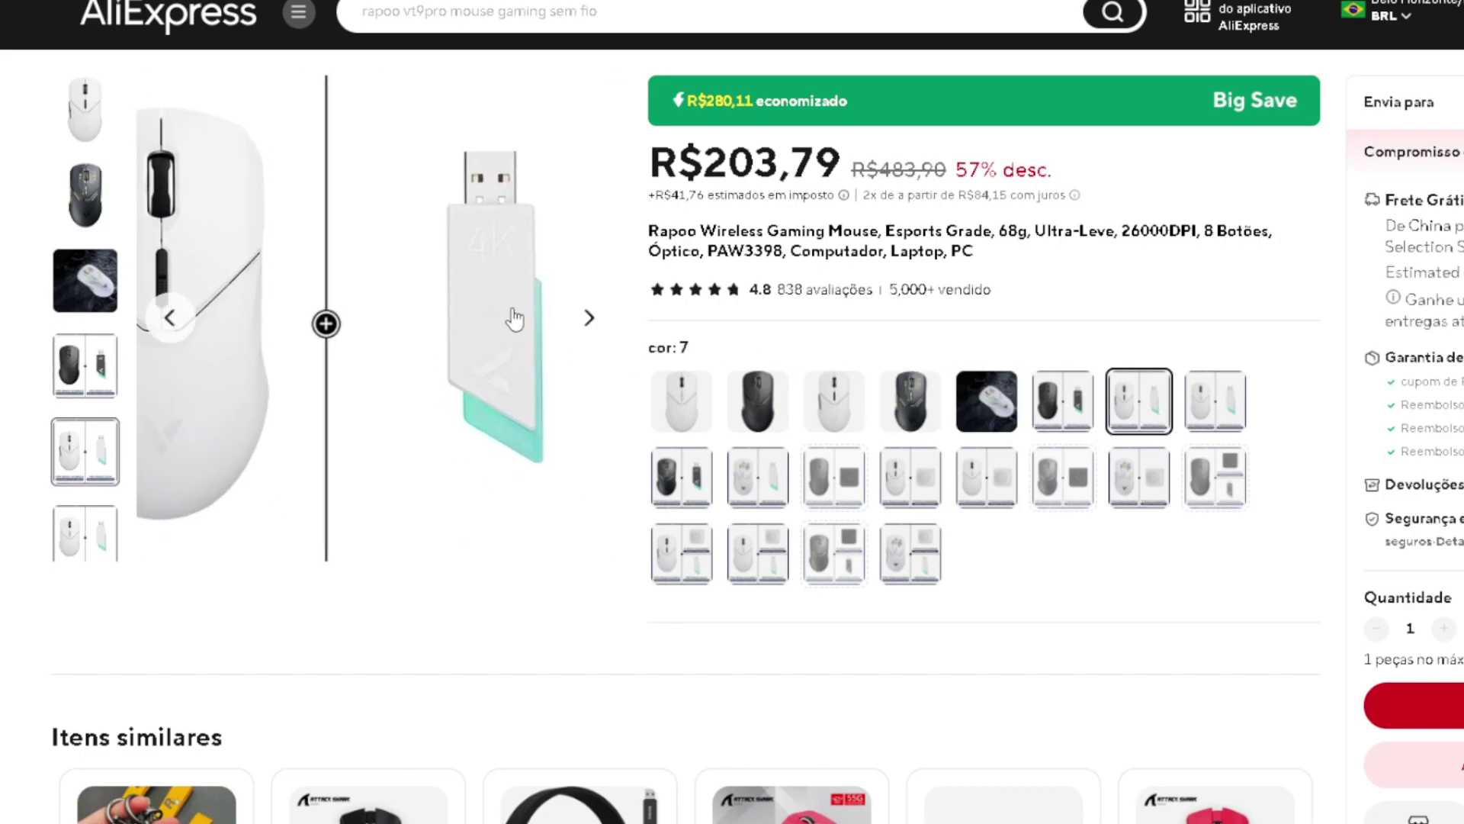
{"action": "left_click", "coordinate": [1207, 421]}
{"action": "left_click", "coordinate": [682, 401]}
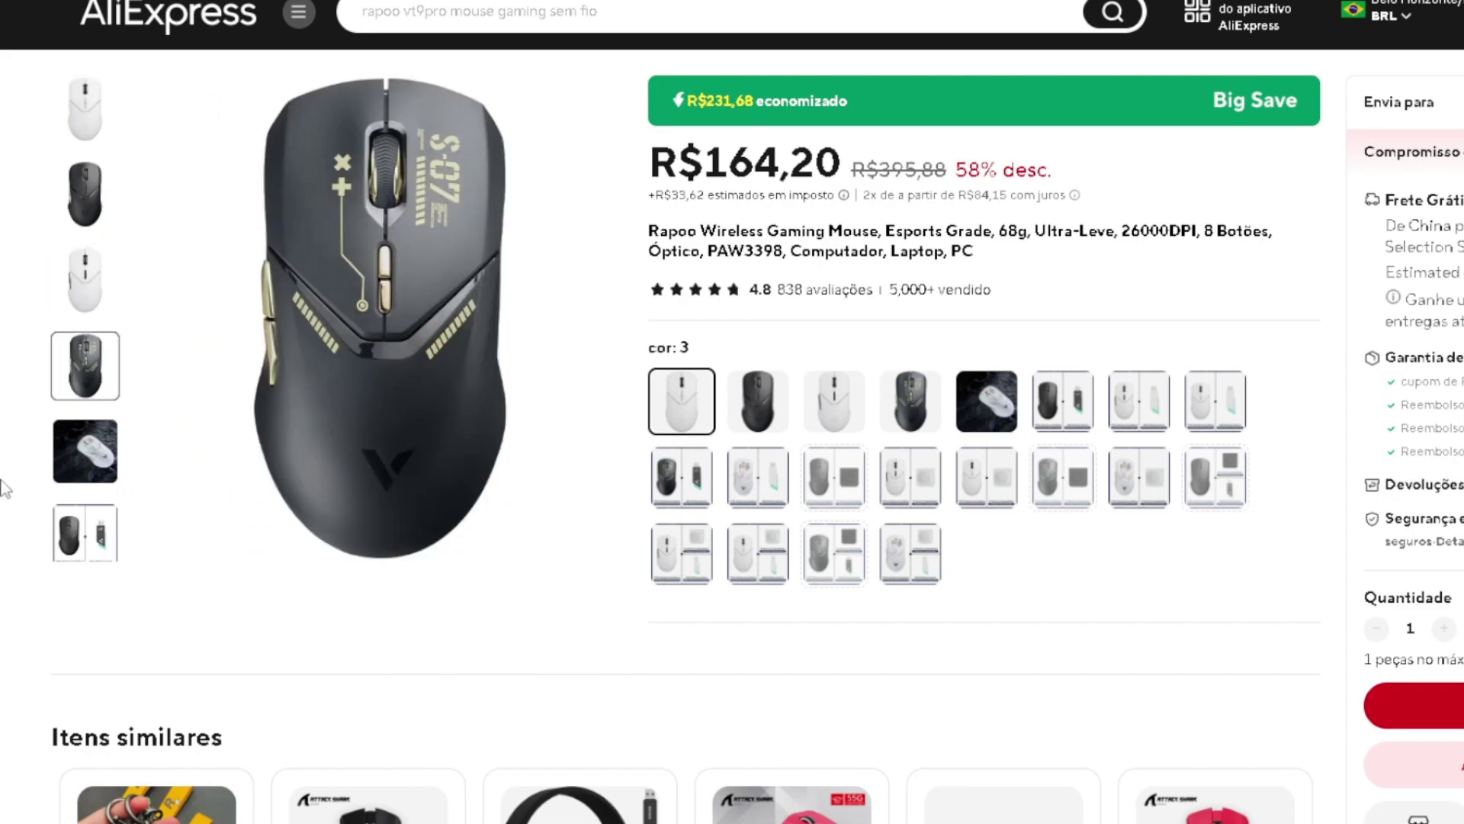
Read the customer reviews and view the VT9PRO box photos attached to the 10 May 2024 Color:19 review.
{"action": "scroll", "coordinate": [21, 532], "scroll_direction": "down", "scroll_amount": 10}
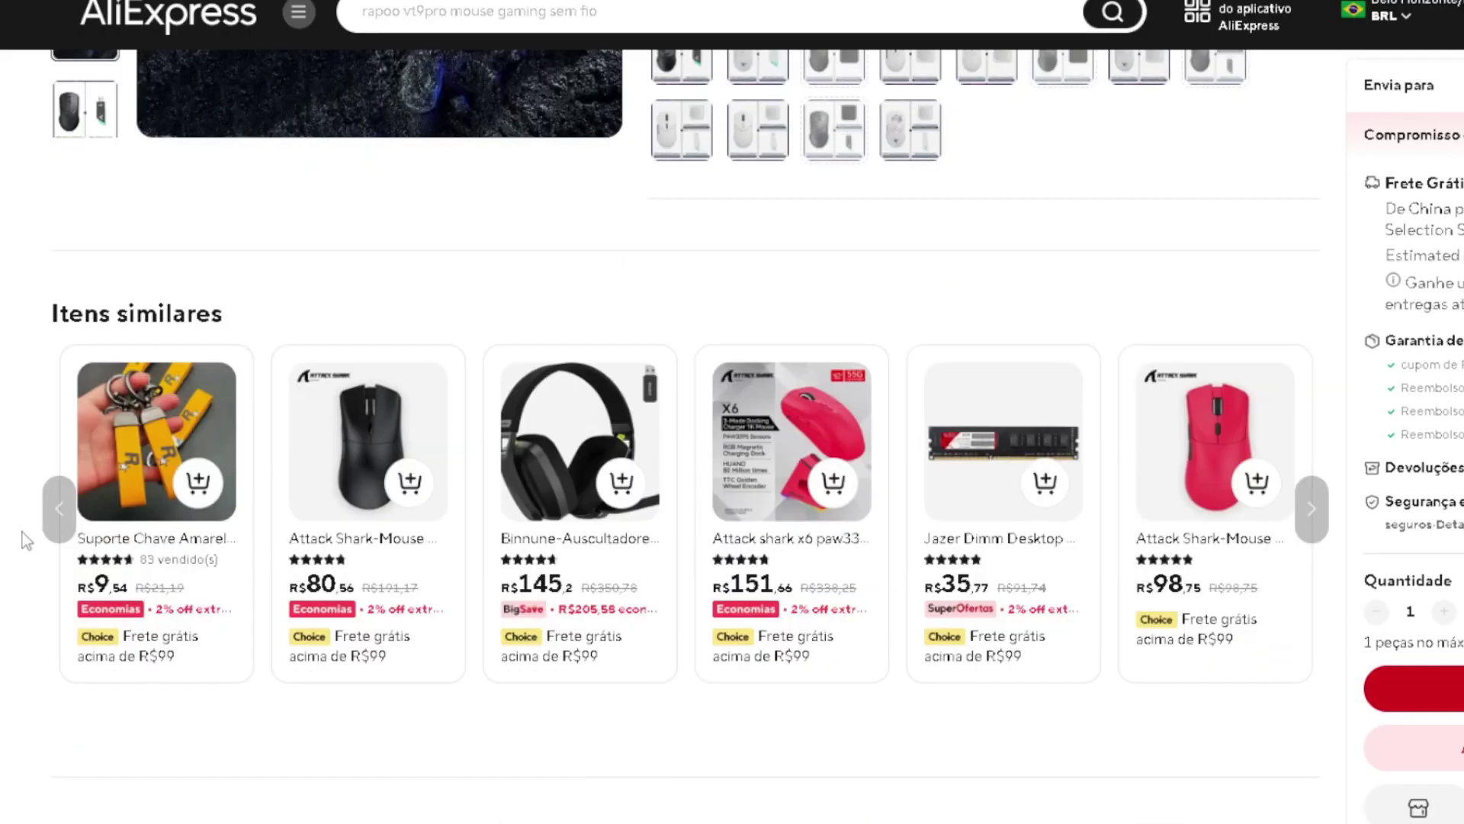
{"action": "scroll", "coordinate": [21, 529], "scroll_direction": "down", "scroll_amount": 8}
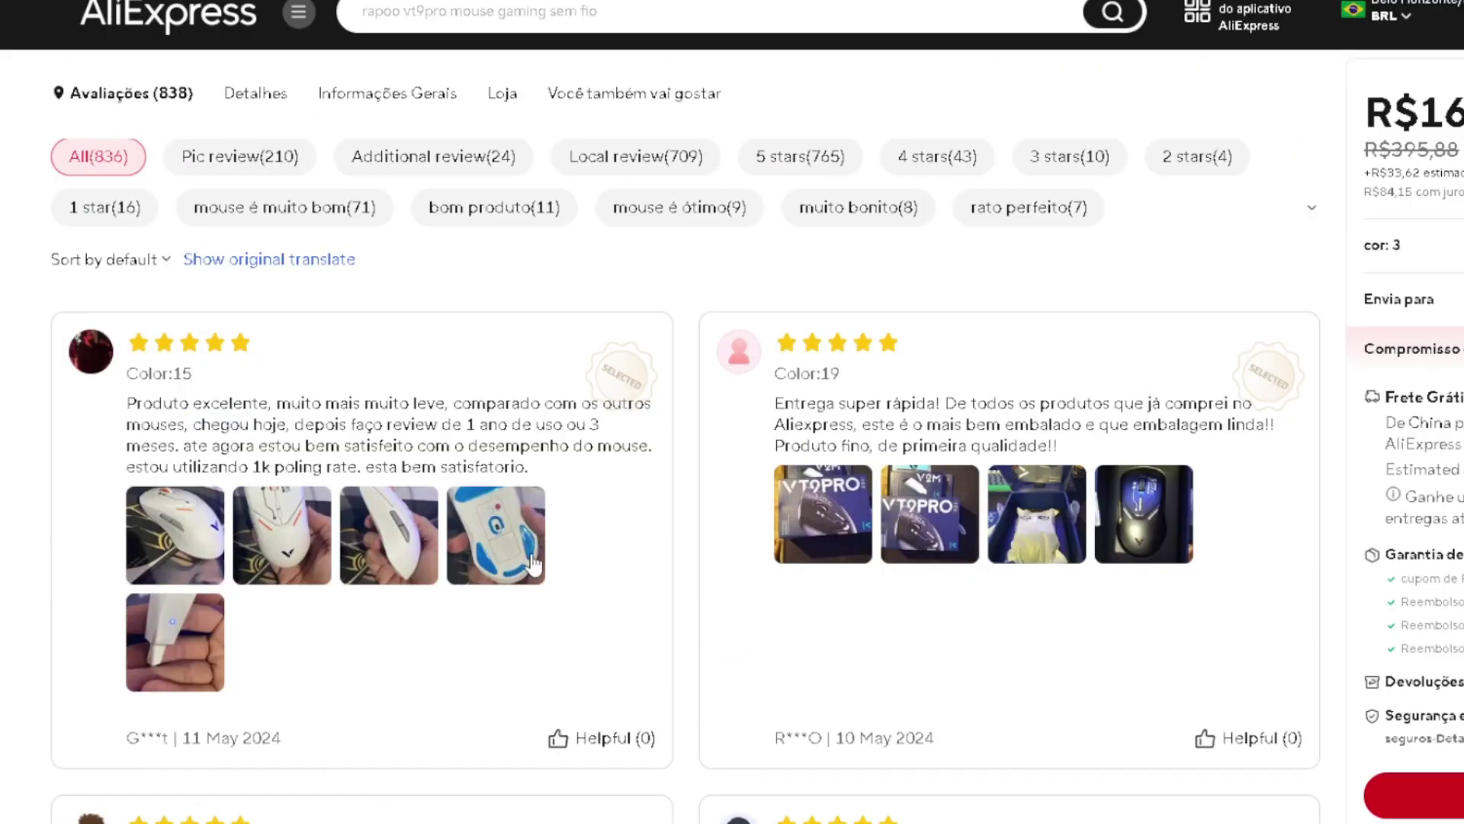
{"action": "scroll", "coordinate": [925, 559], "scroll_direction": "down", "scroll_amount": 1}
{"action": "left_click", "coordinate": [823, 513]}
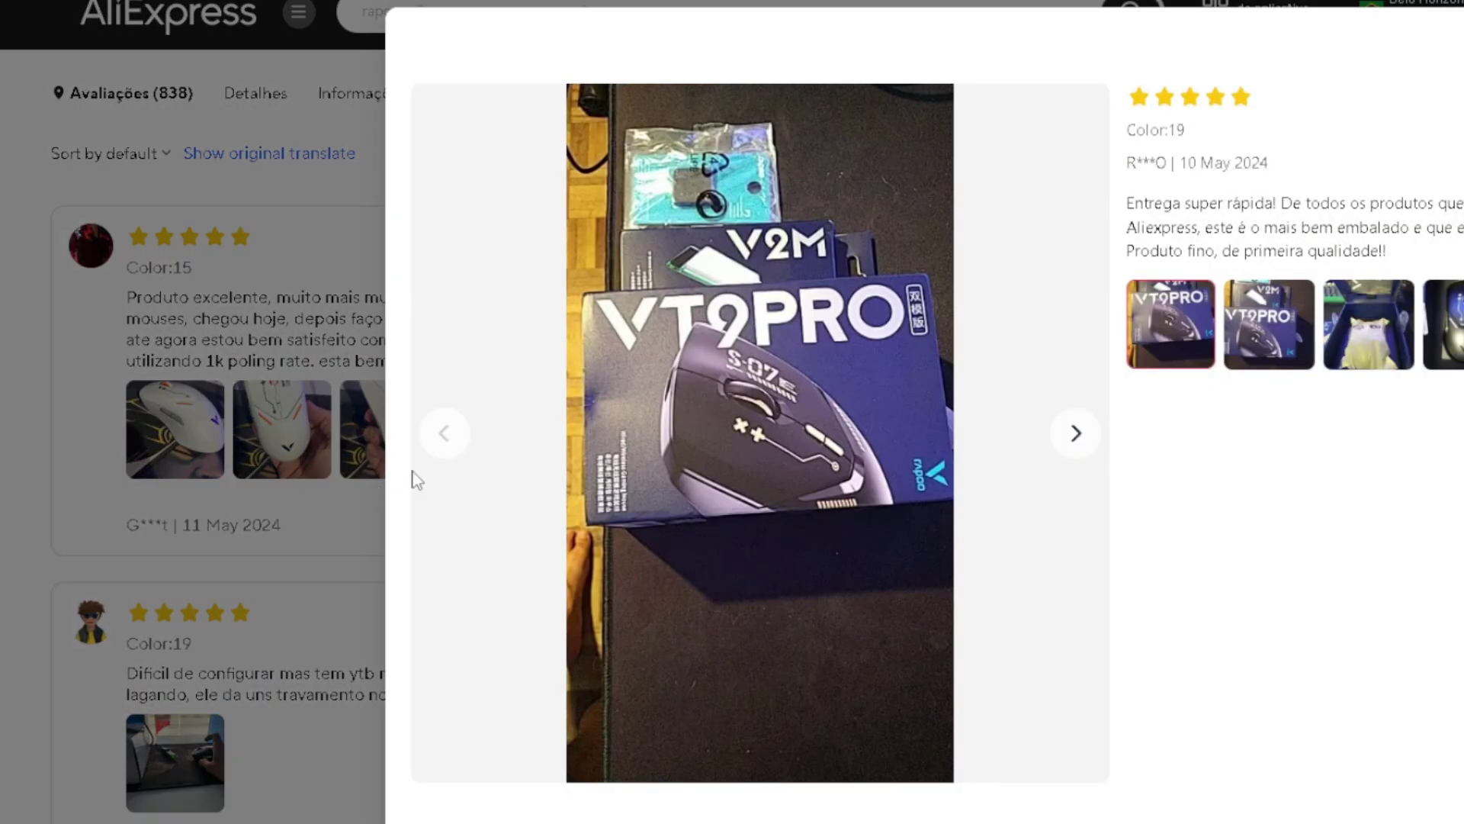
{"action": "left_click", "coordinate": [1075, 450]}
{"action": "left_click", "coordinate": [1075, 450]}
{"action": "key", "text": "Escape"}
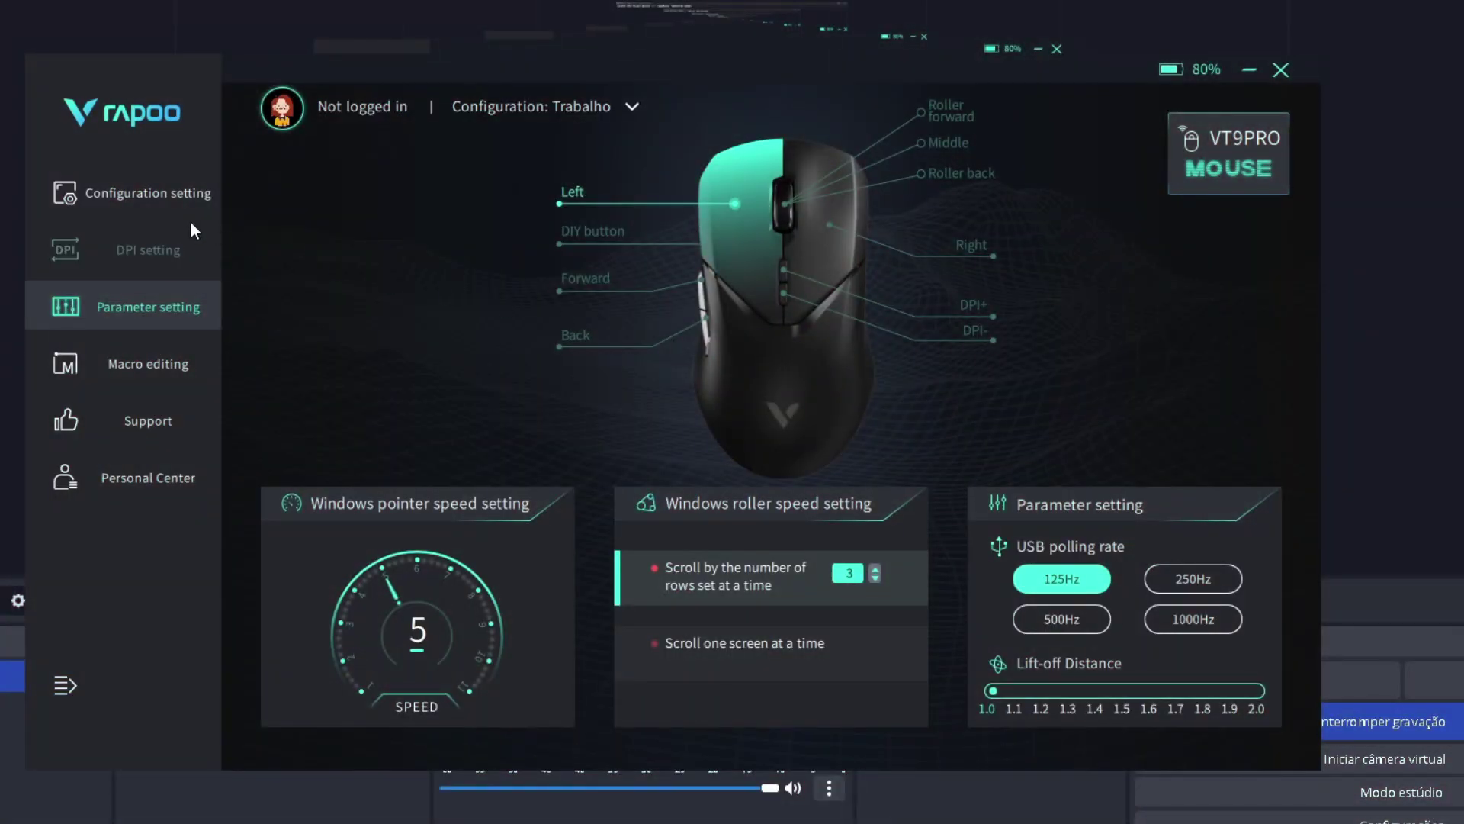
Examine the saved Trabalho and gamer configuration profiles and the VT9PRO parameter settings in the Rapoo software.
{"action": "left_click", "coordinate": [176, 197]}
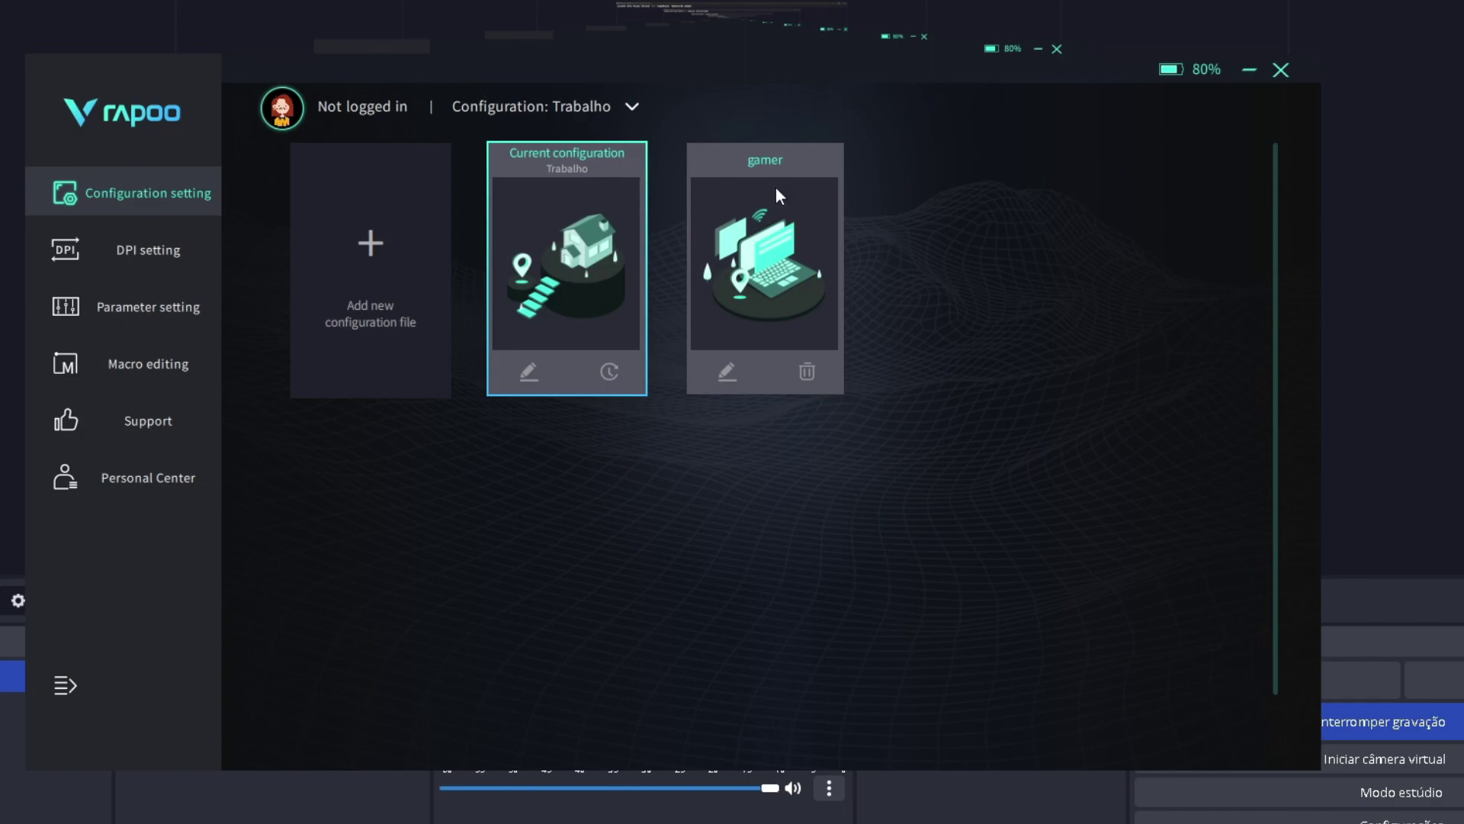
{"action": "left_click_drag", "start_coordinate": [657, 71], "coordinate": [637, 40]}
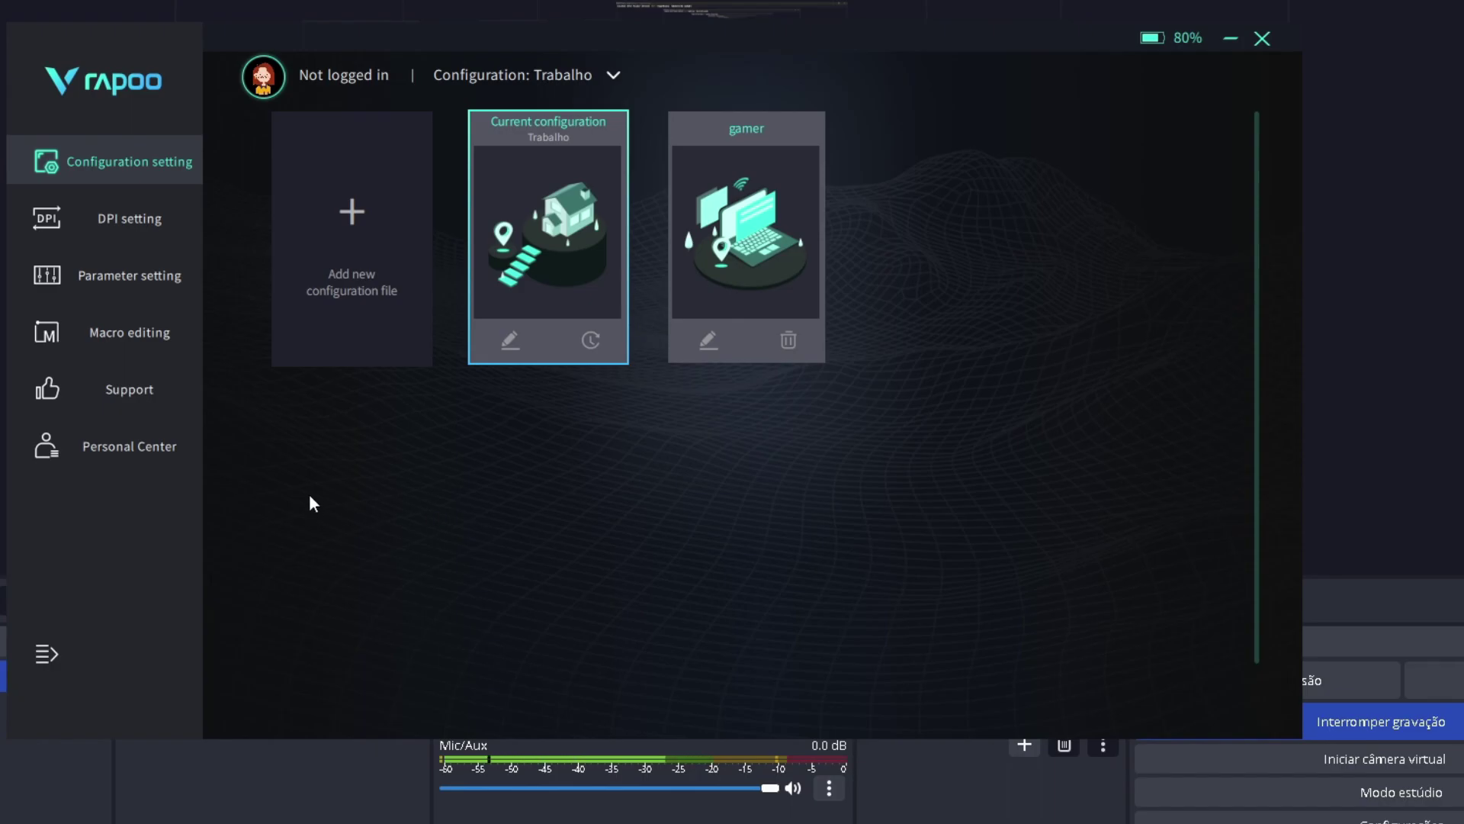
{"action": "left_click", "coordinate": [141, 269]}
{"action": "left_click", "coordinate": [126, 343]}
{"action": "left_click", "coordinate": [139, 267]}
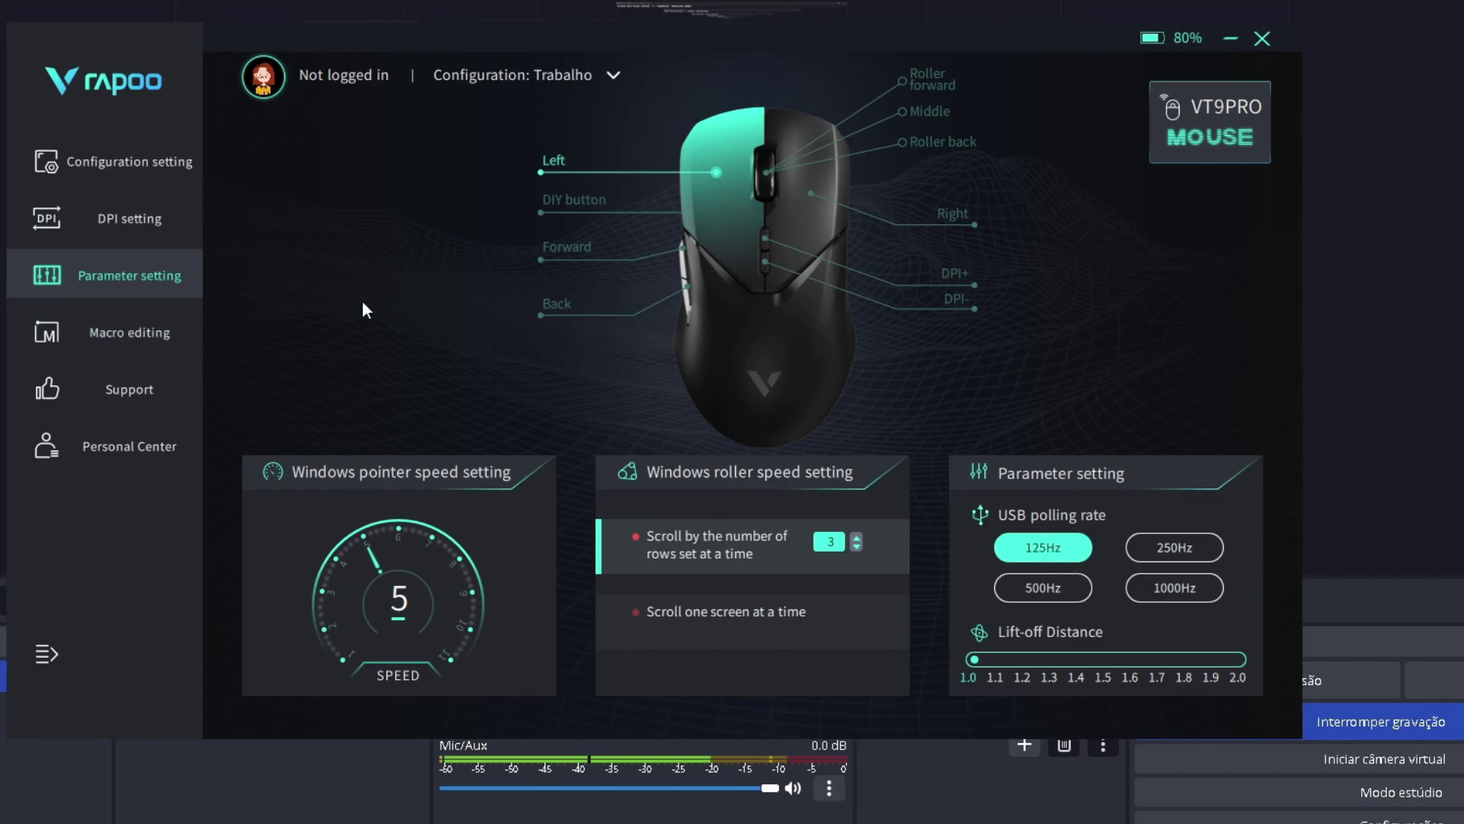
{"action": "left_click", "coordinate": [77, 153]}
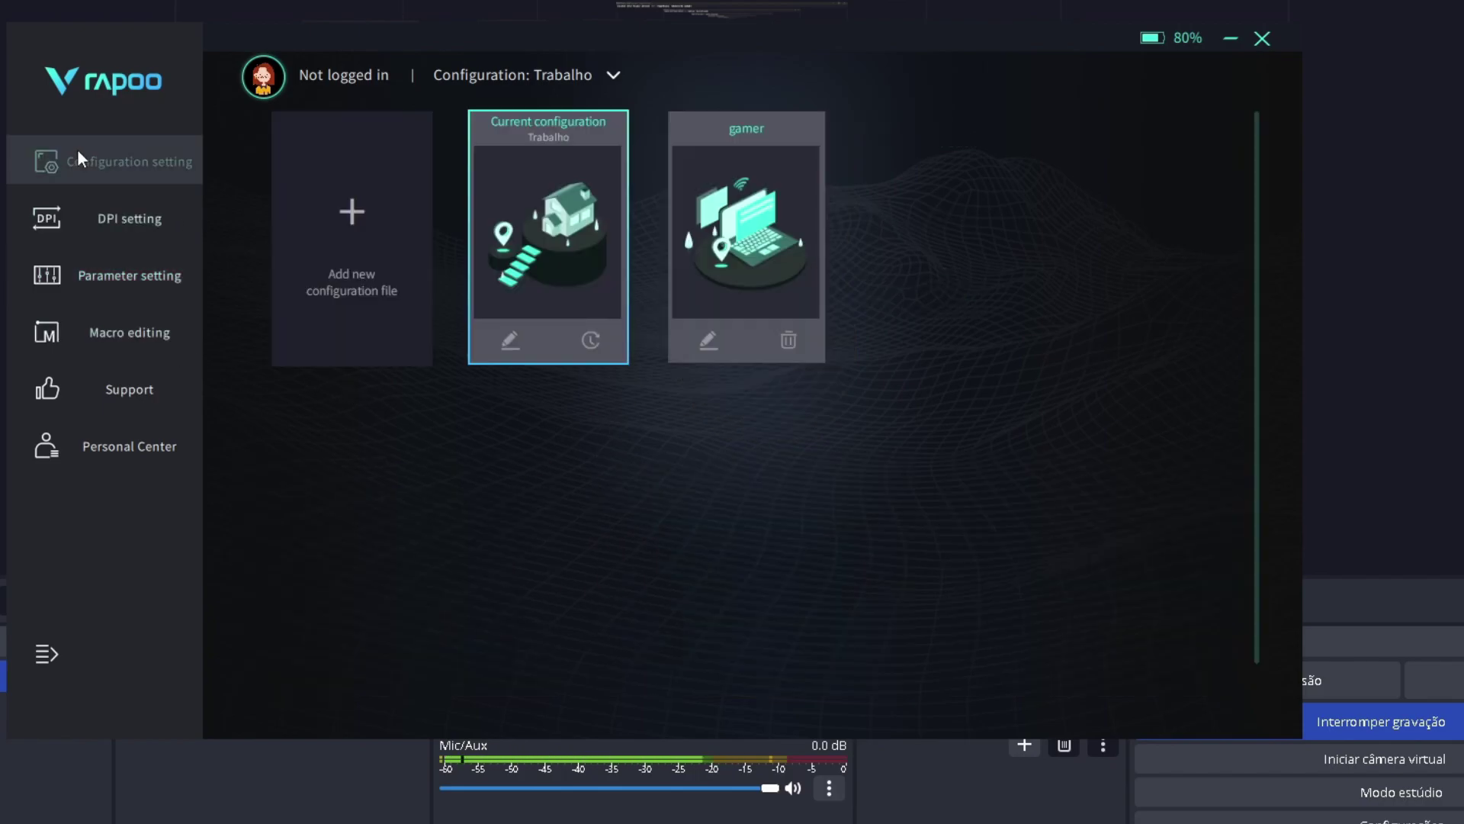
Select 125Hz as the USB polling rate in the mouse's parameter settings.
{"action": "left_click", "coordinate": [153, 321]}
{"action": "left_click", "coordinate": [150, 294]}
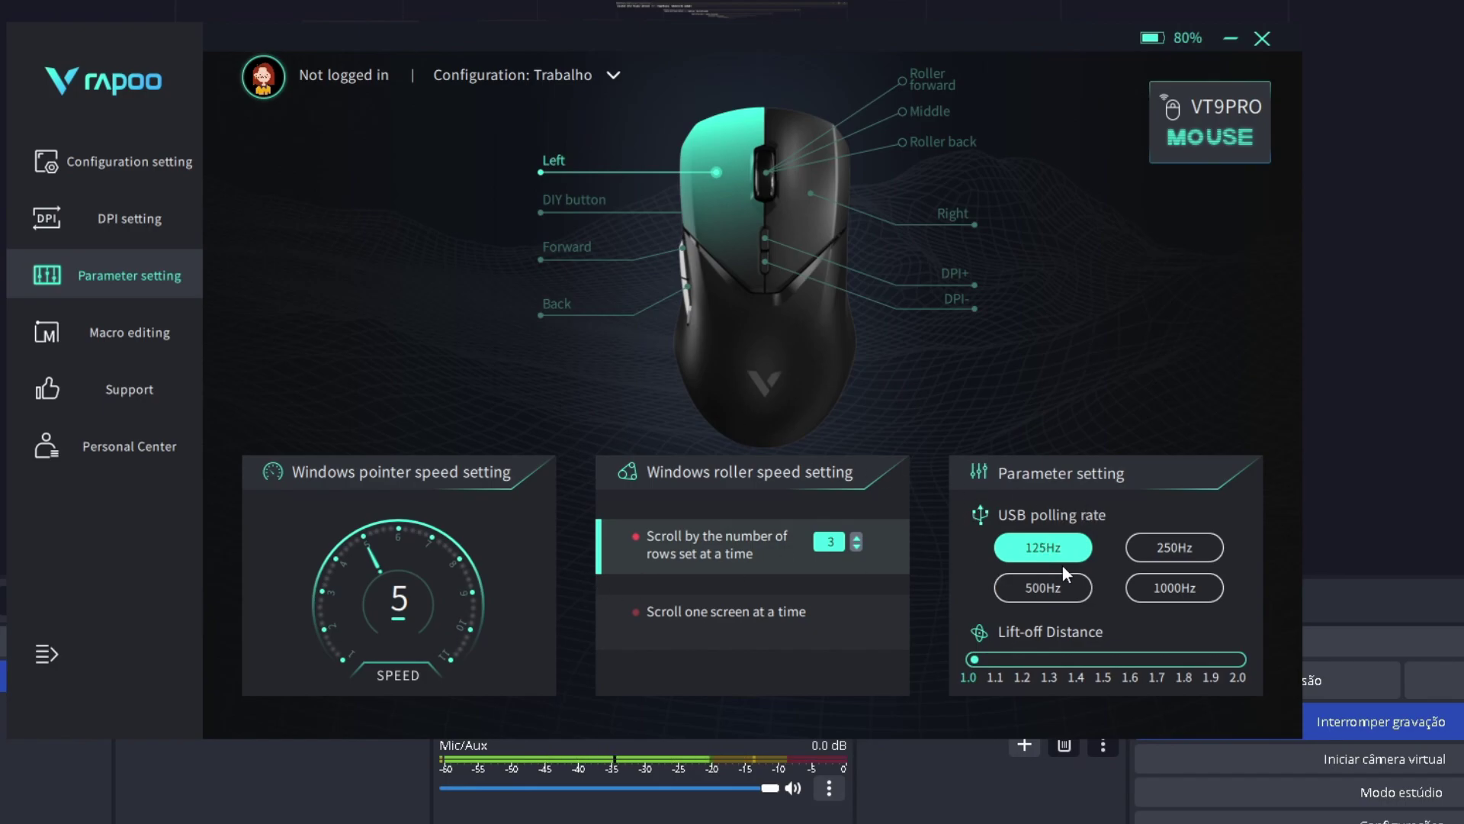
{"action": "left_click", "coordinate": [1022, 549]}
Examine the mouse's DPI levels, the configuration profiles and the macro editor.
{"action": "left_click", "coordinate": [113, 217]}
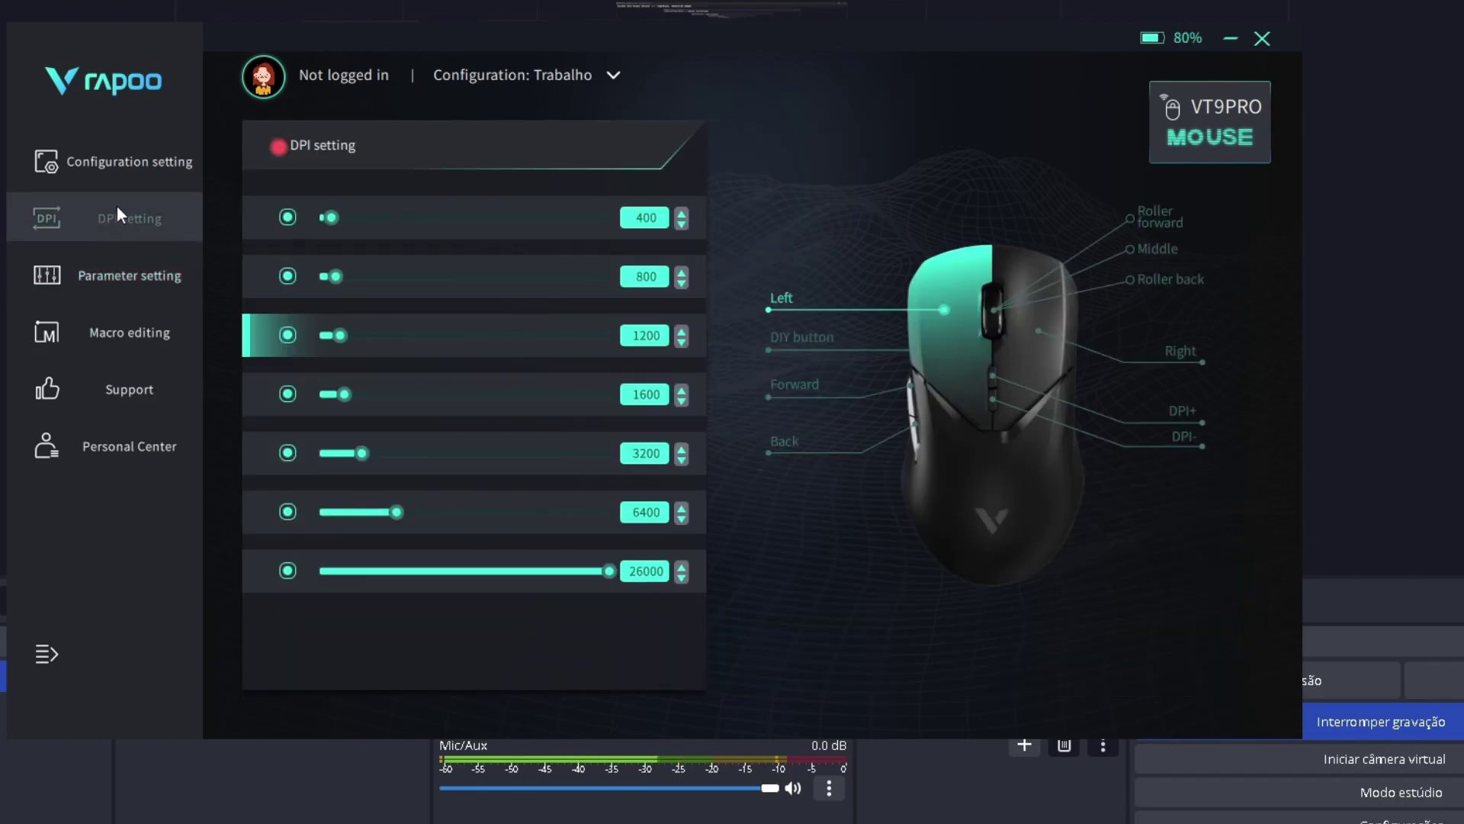
{"action": "left_click", "coordinate": [133, 174]}
{"action": "left_click", "coordinate": [148, 223]}
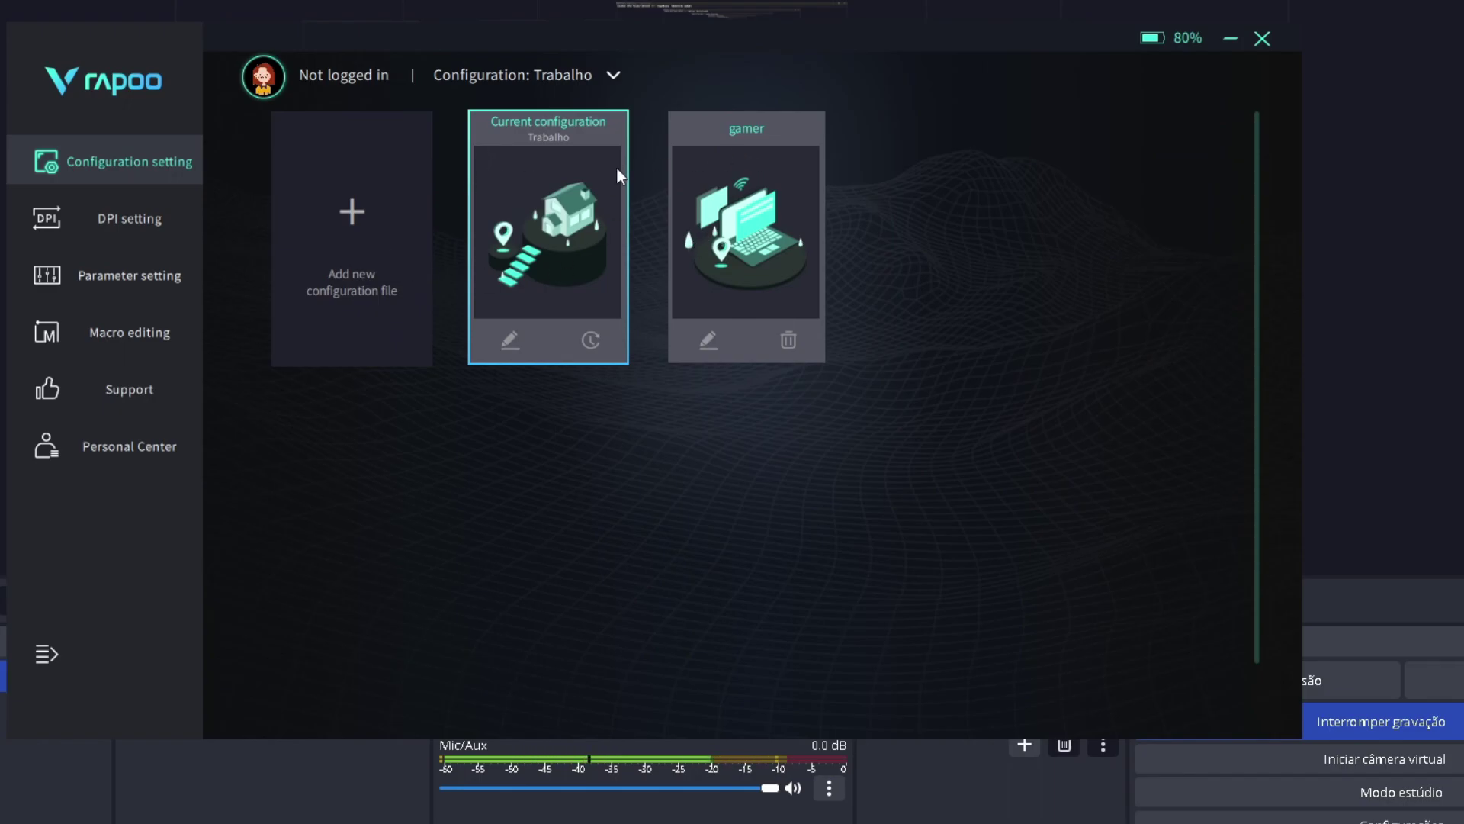
{"action": "left_click", "coordinate": [130, 331]}
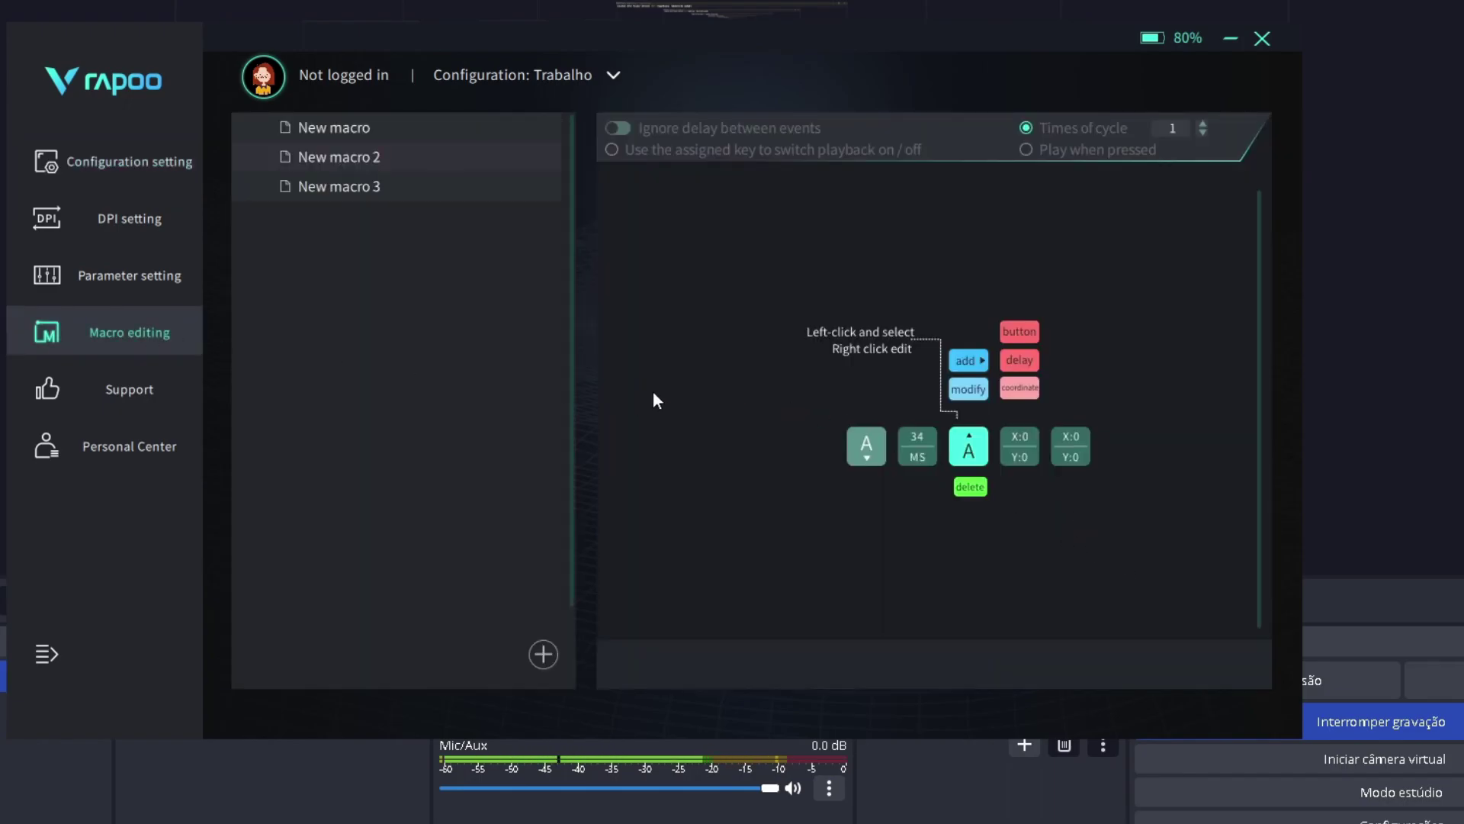
{"action": "left_click", "coordinate": [128, 162]}
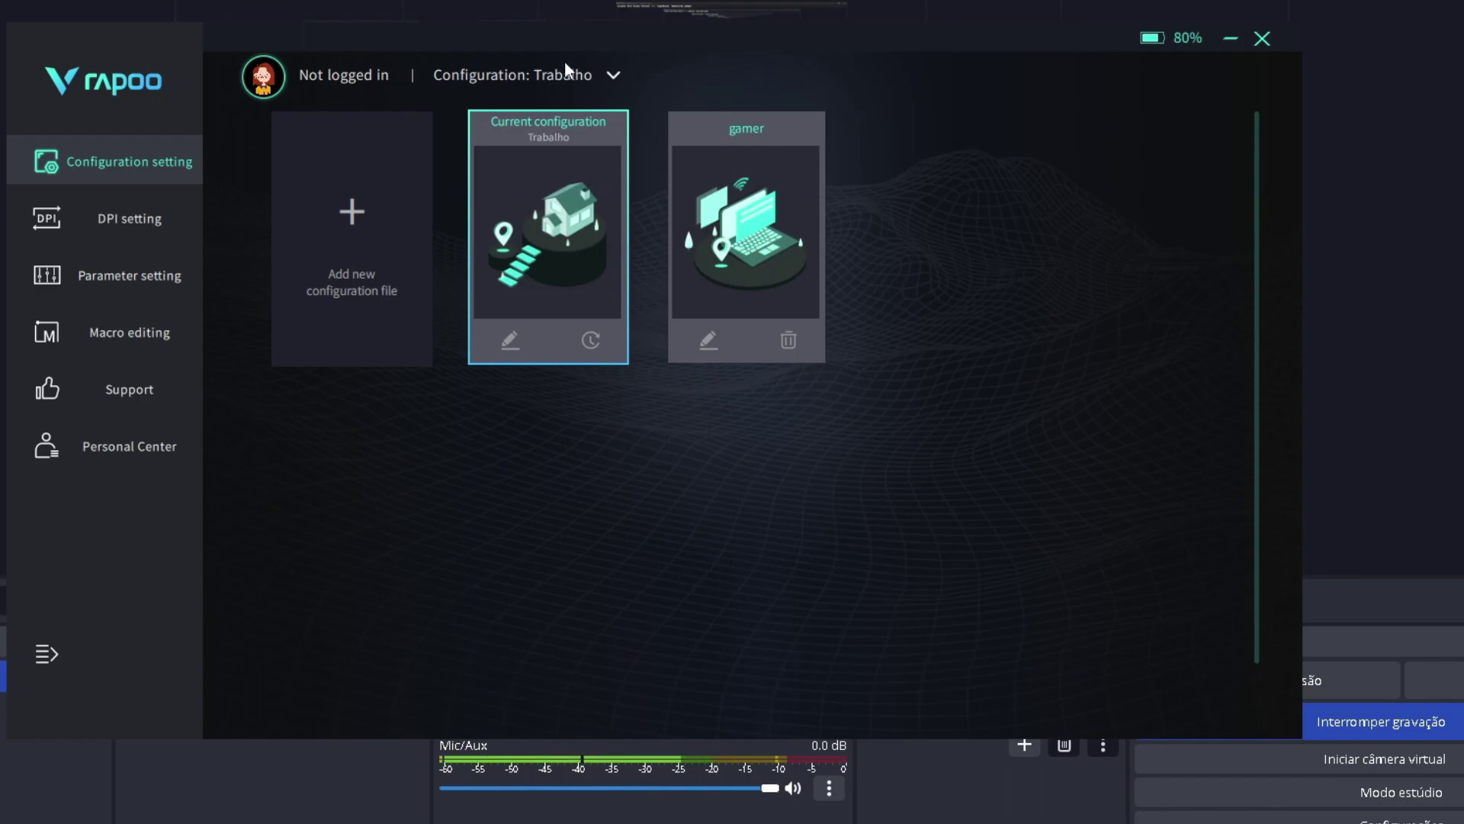
{"action": "left_click", "coordinate": [187, 223]}
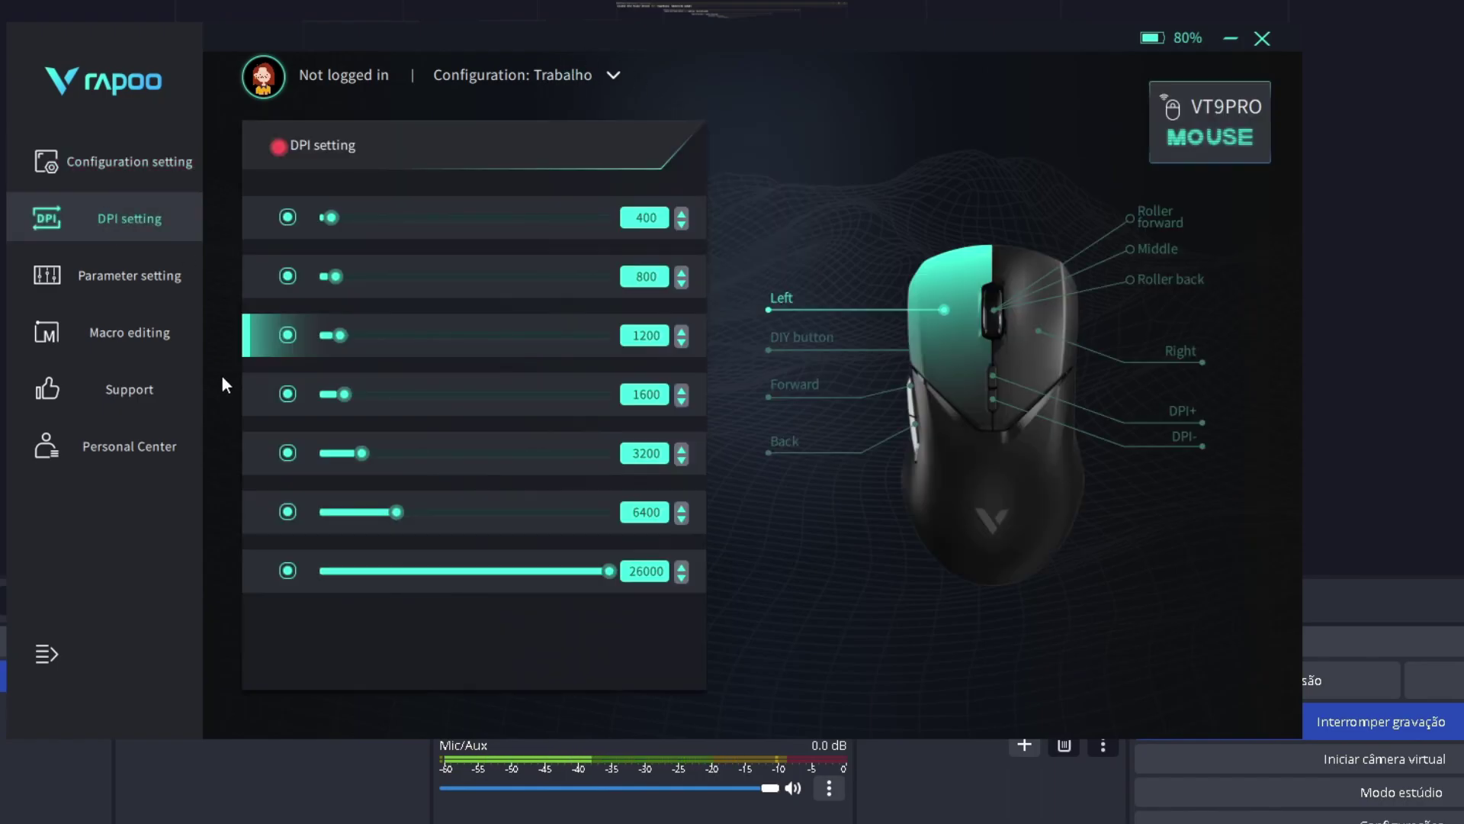
Review the polling rate and lift-off distance options, along with the saved macros in the macro editor.
{"action": "left_click", "coordinate": [130, 275]}
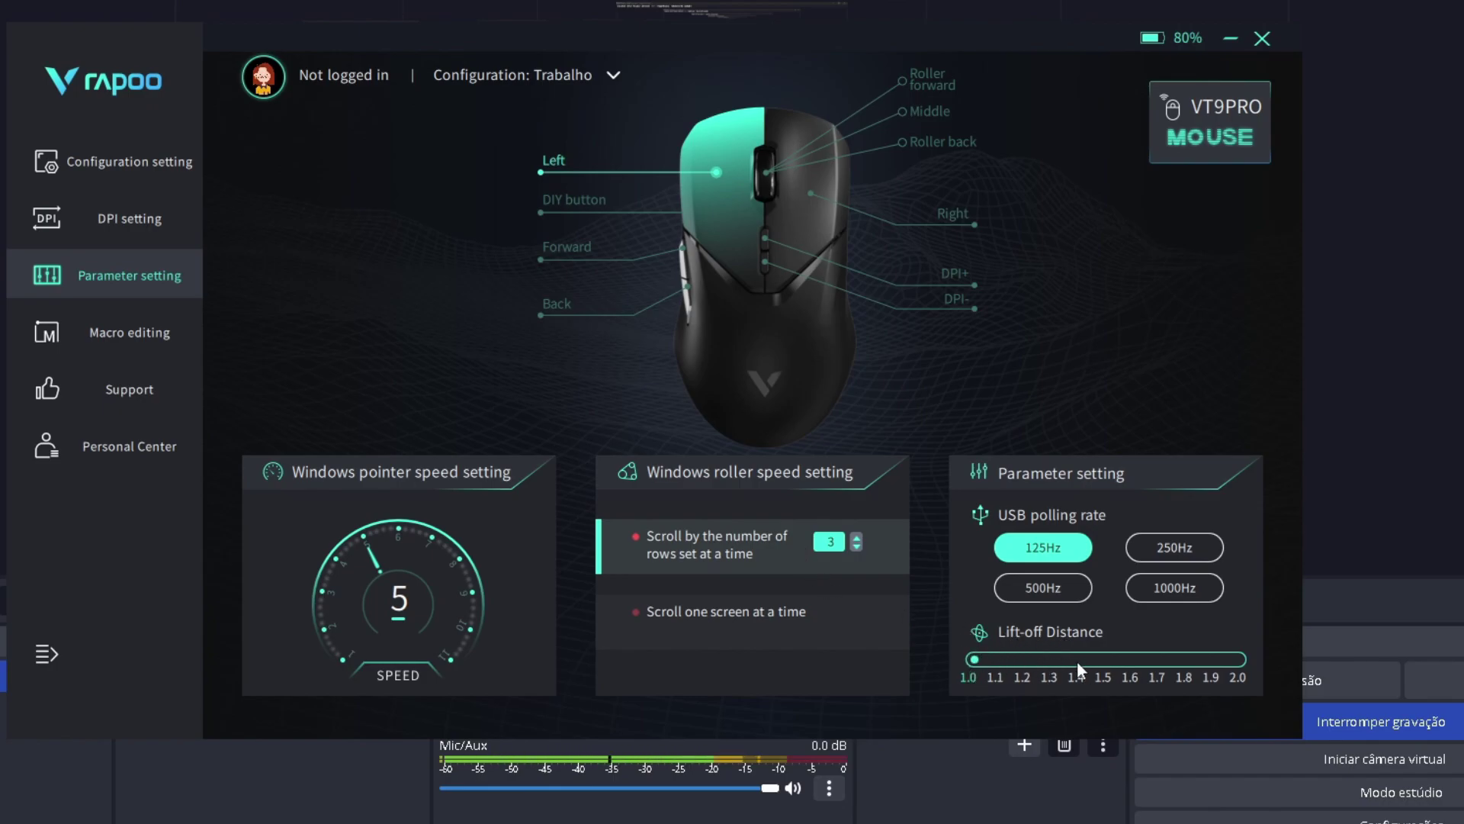
{"action": "left_click", "coordinate": [145, 344]}
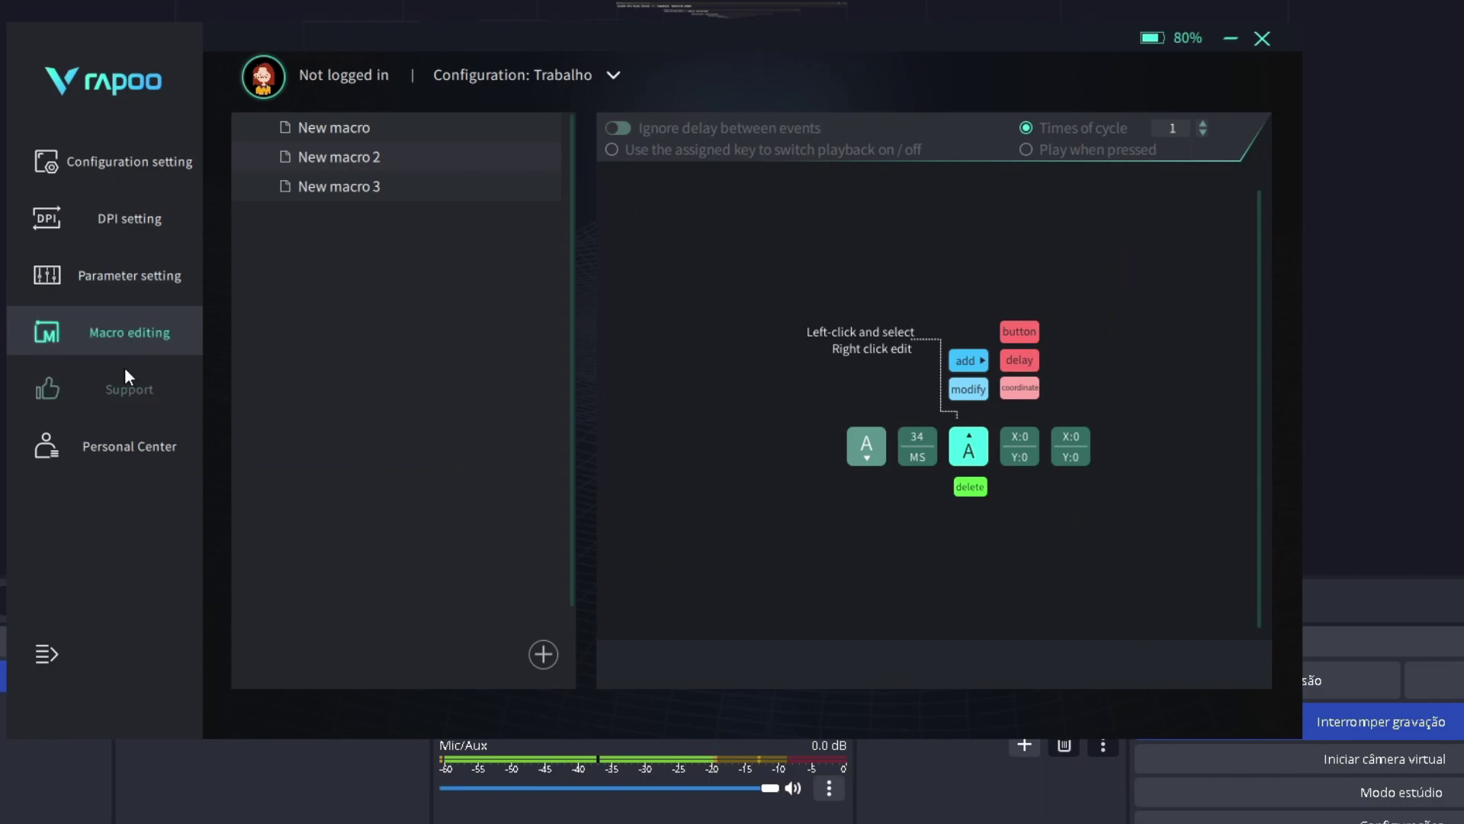
{"action": "left_click", "coordinate": [121, 381]}
{"action": "left_click", "coordinate": [130, 332]}
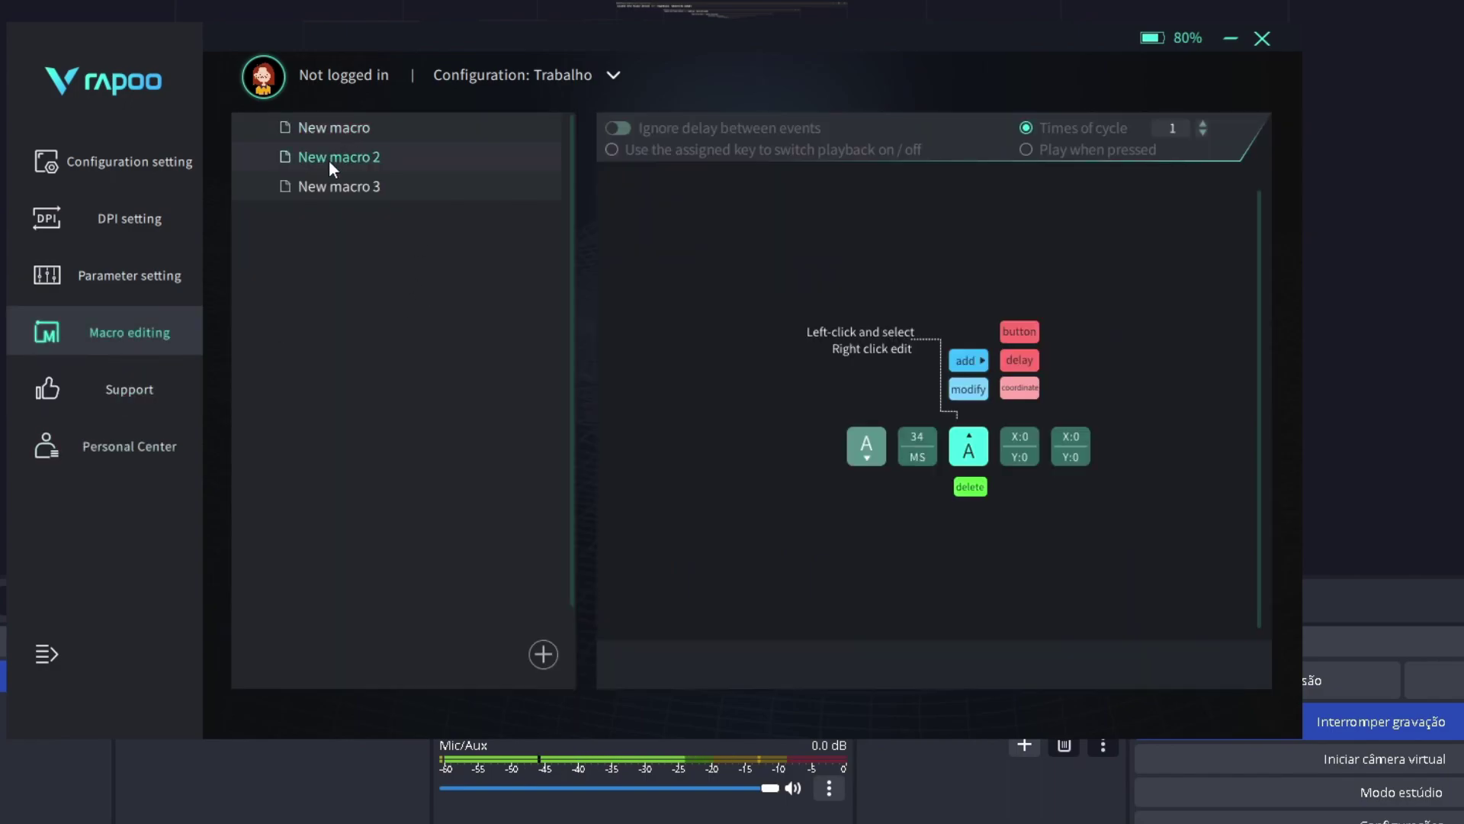
{"action": "left_click", "coordinate": [112, 181]}
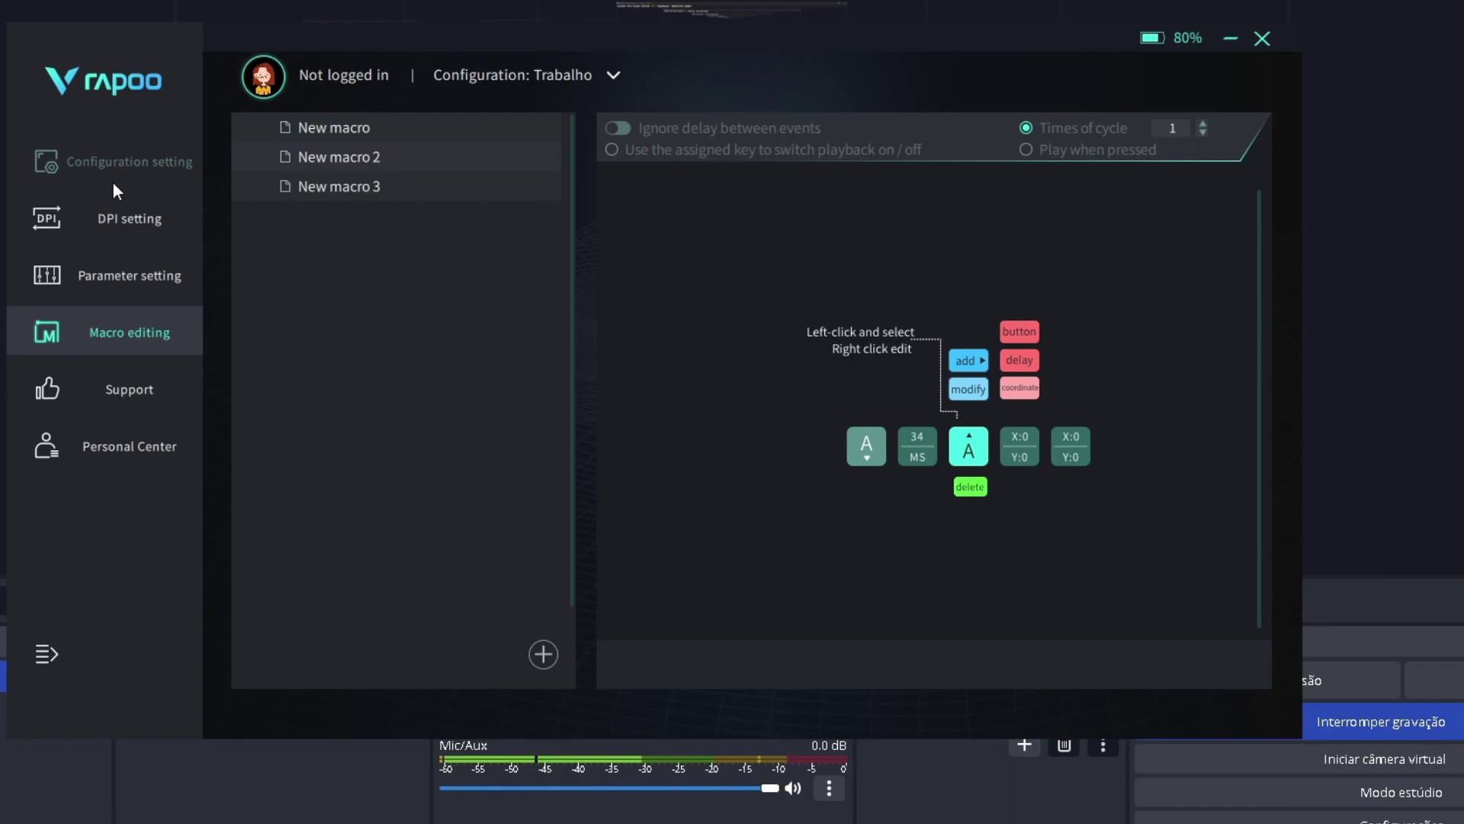
Go through the parameter, macro and DPI settings of the mouse once more.
{"action": "left_click", "coordinate": [129, 267]}
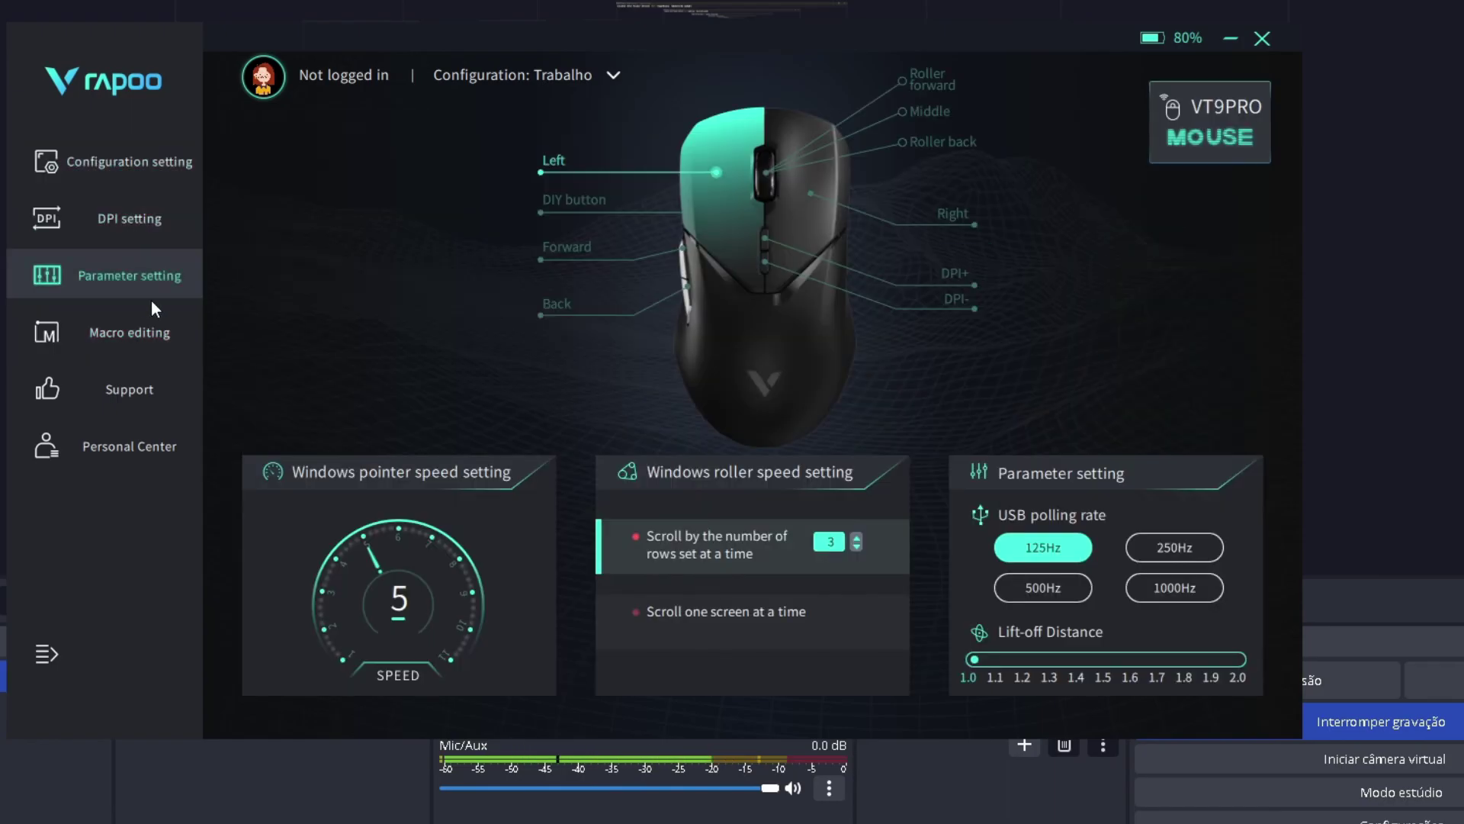
{"action": "left_click", "coordinate": [139, 334]}
{"action": "left_click", "coordinate": [121, 268]}
{"action": "left_click", "coordinate": [113, 218]}
{"action": "left_click", "coordinate": [117, 278]}
Check the driver, firmware and startup options under Support, and return to the parameter settings.
{"action": "left_click", "coordinate": [122, 400]}
{"action": "left_click", "coordinate": [113, 445]}
{"action": "left_click", "coordinate": [626, 442]}
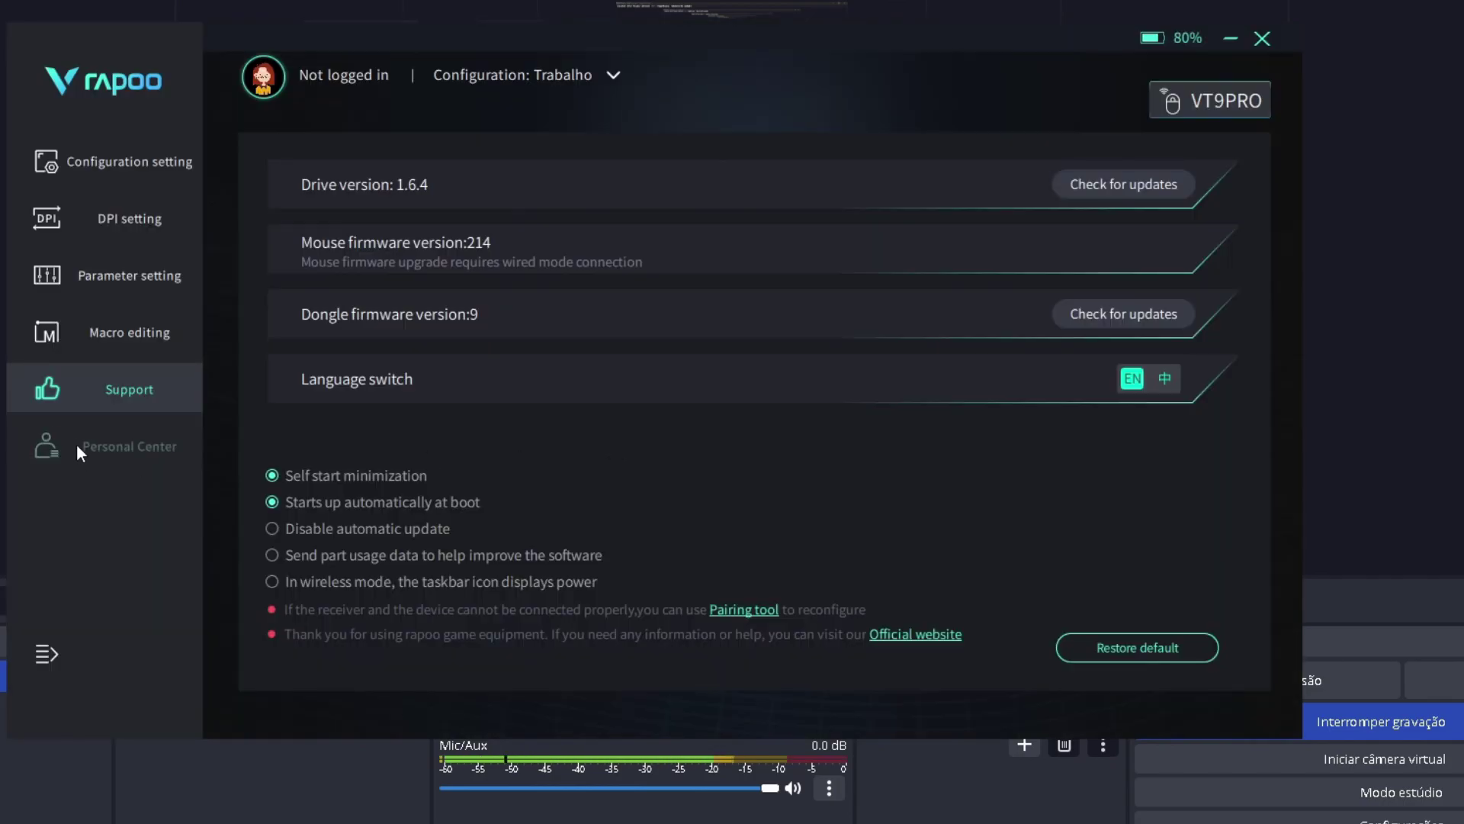
{"action": "left_click", "coordinate": [157, 269]}
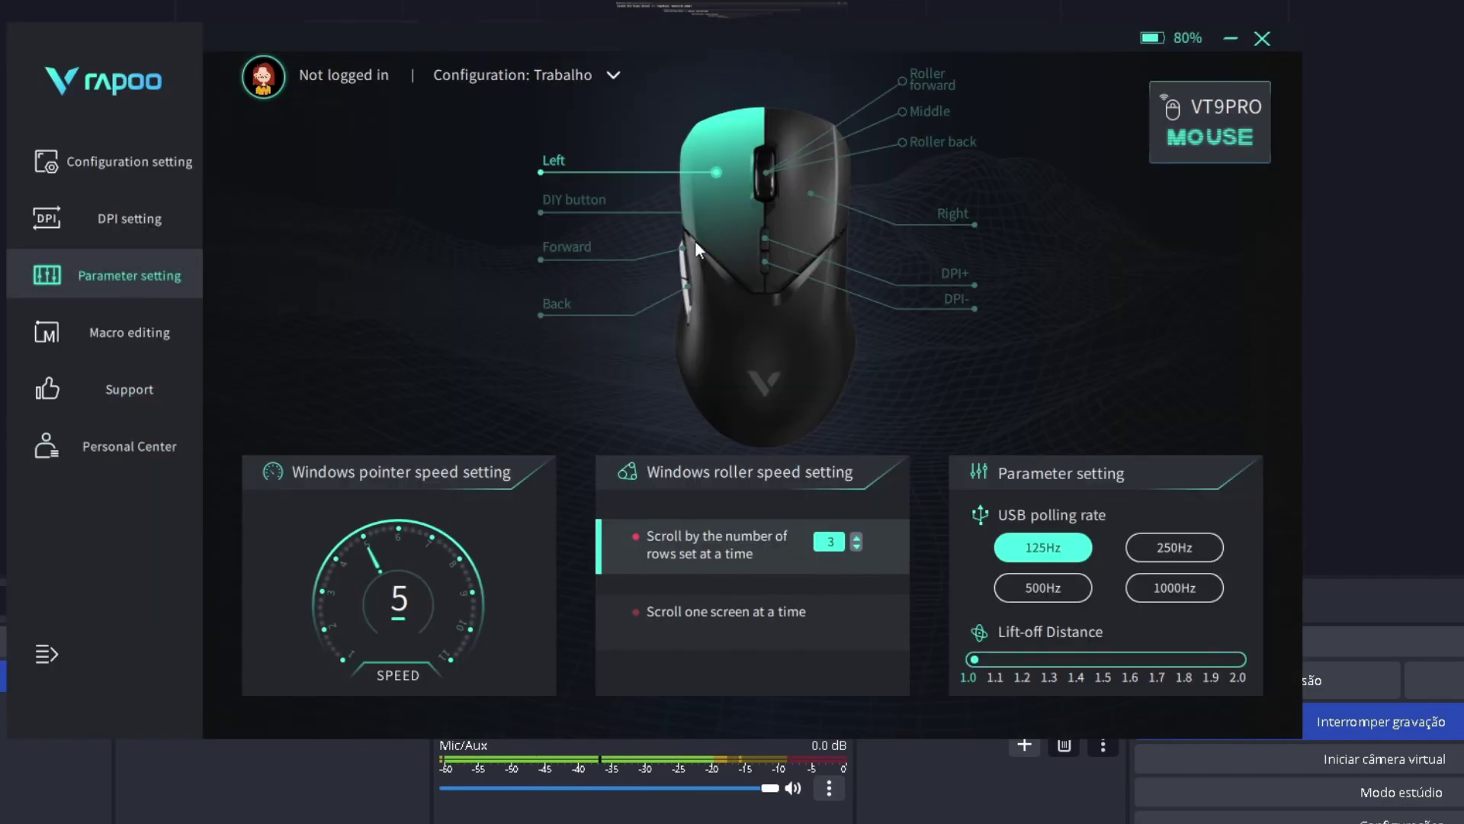
Minimize the Rapoo software, look at the AliExpress product page in the browser, and switch to OBS.
{"action": "left_click", "coordinate": [1225, 40]}
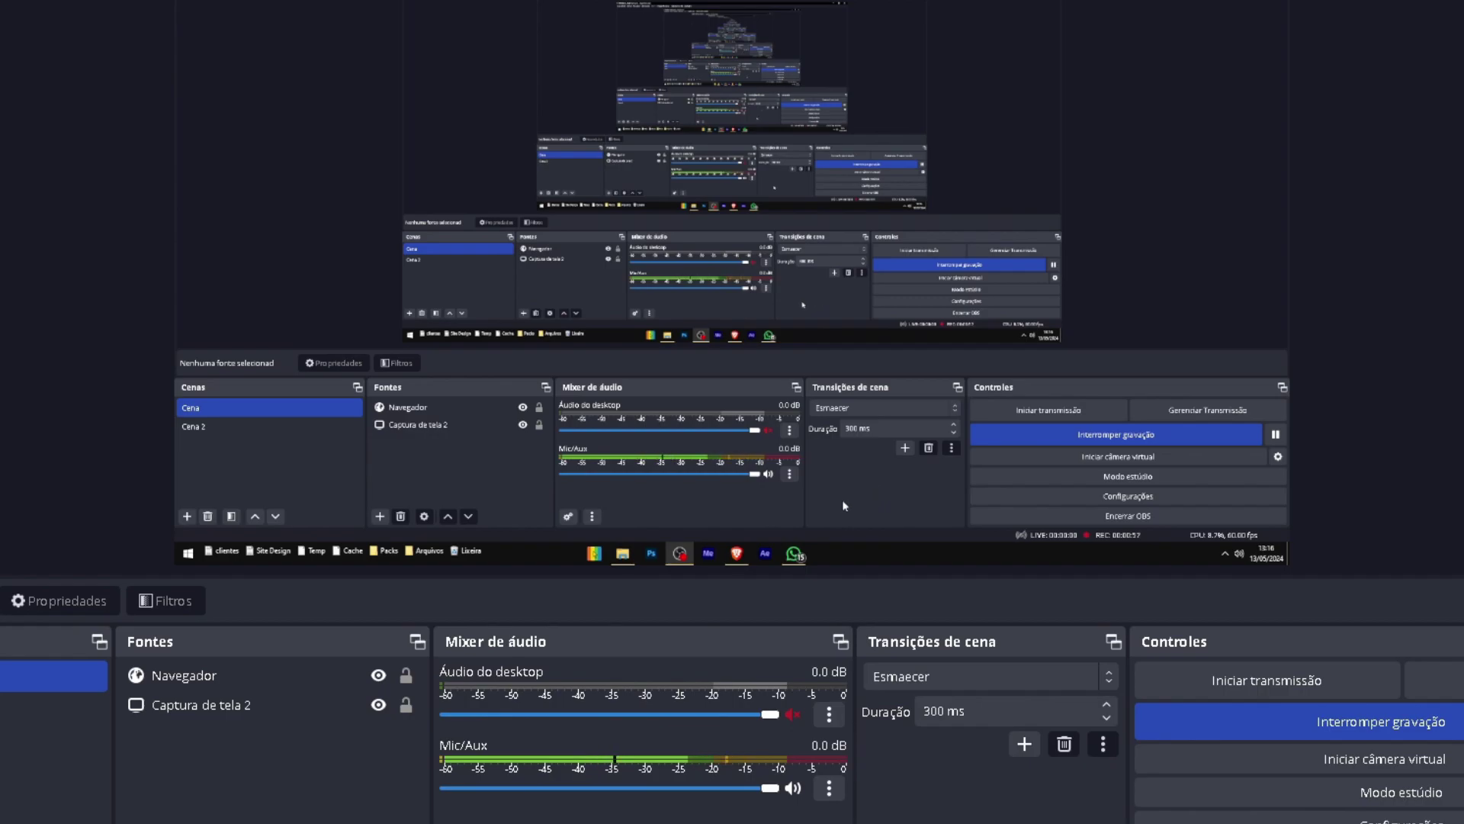
{"action": "left_click", "coordinate": [751, 816]}
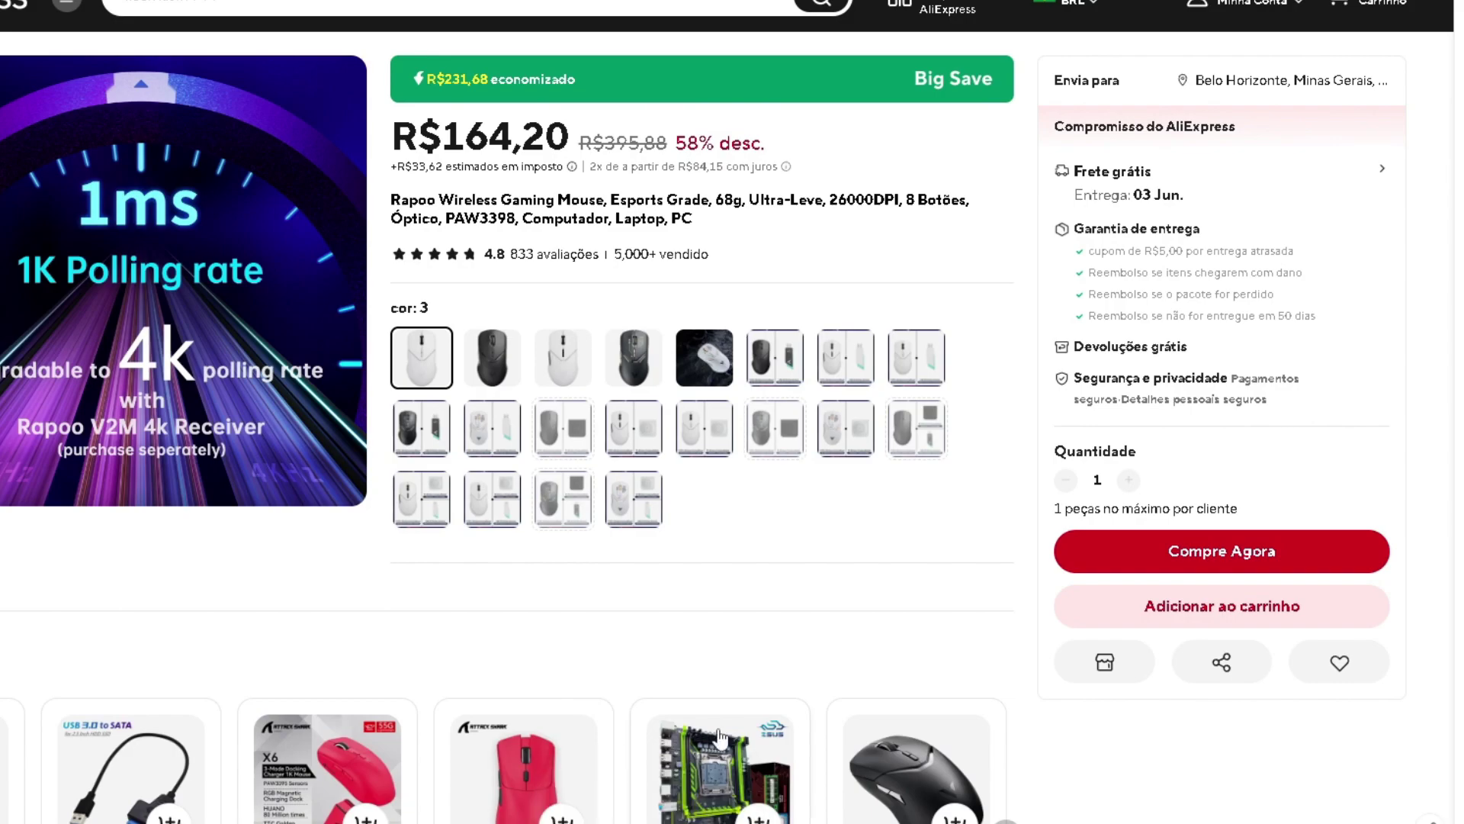
{"action": "mouse_move", "coordinate": [642, 821]}
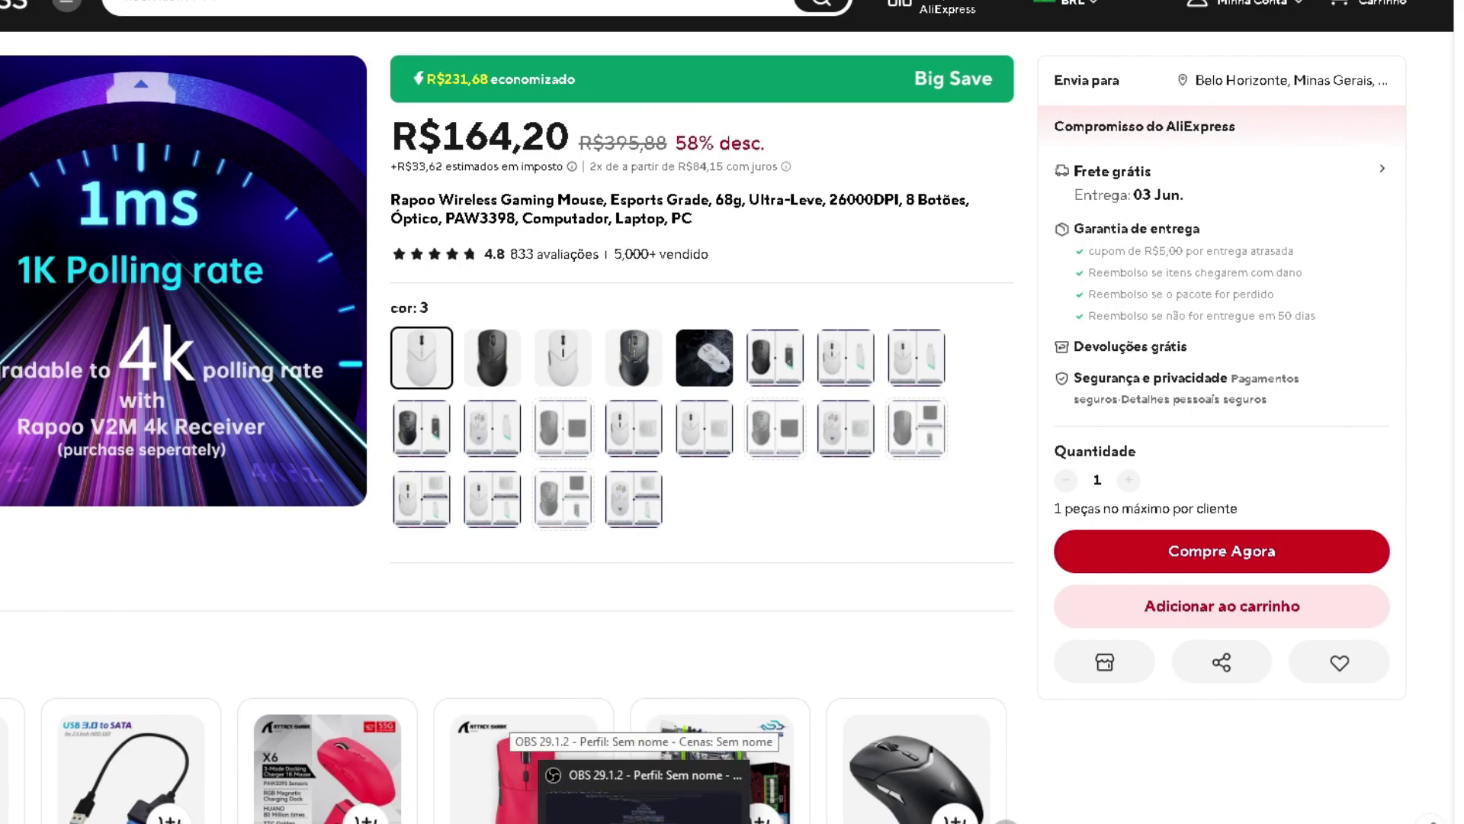
{"action": "left_click", "coordinate": [643, 793]}
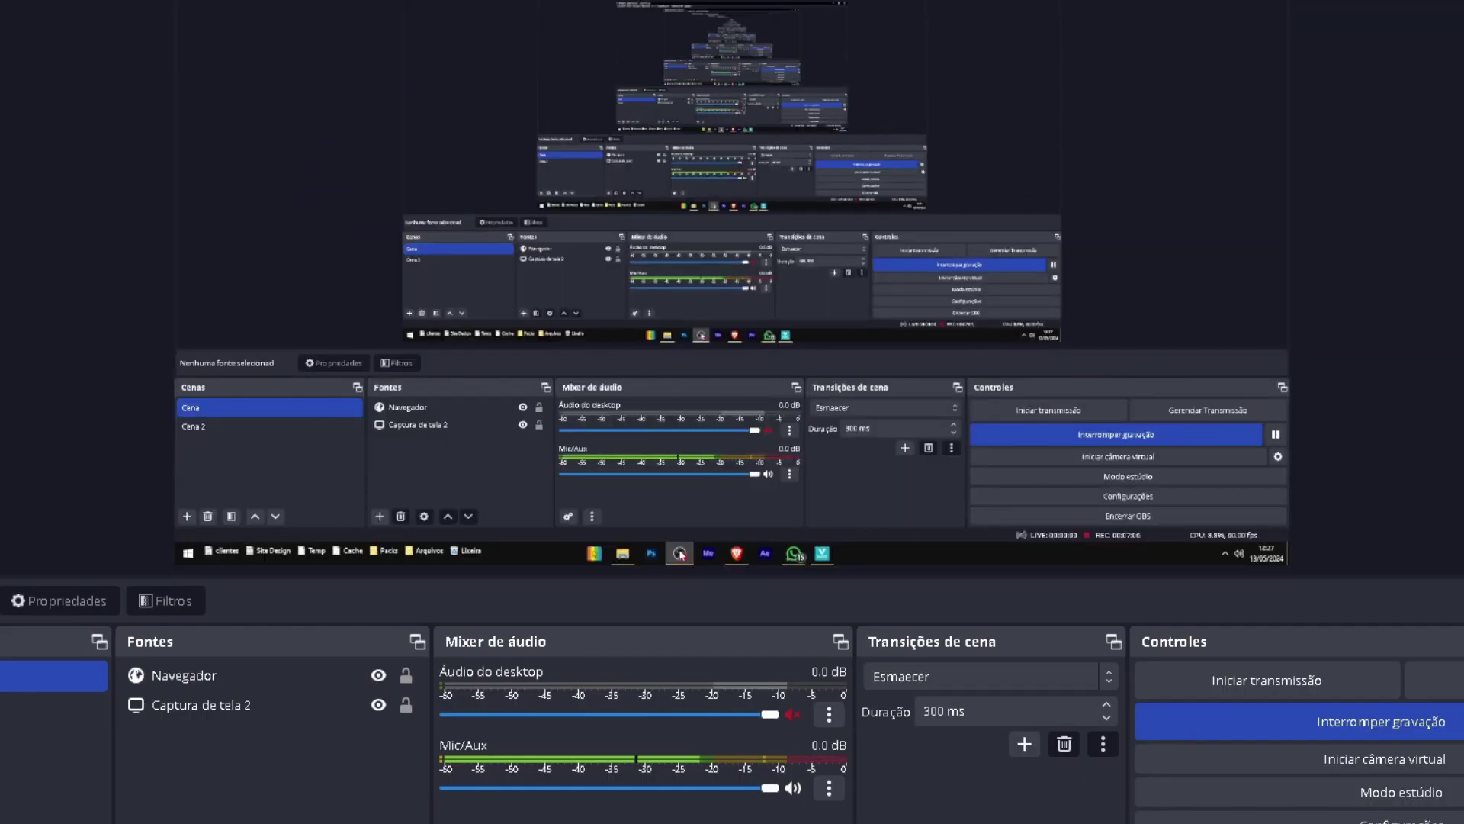